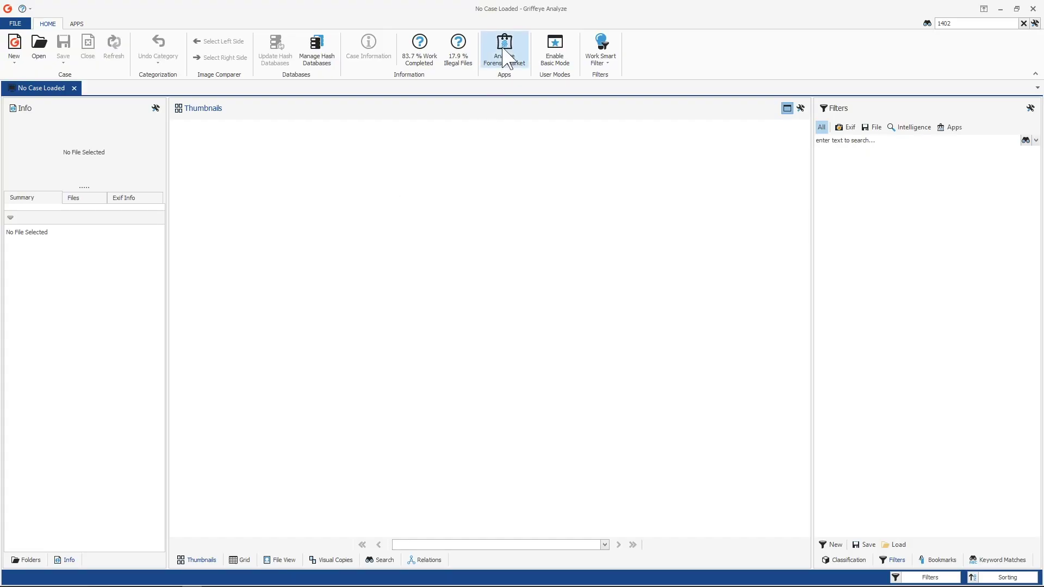
Activate the Face app, then the Video Utility Pack, from the Analyze Forensic Market.
click(504, 52)
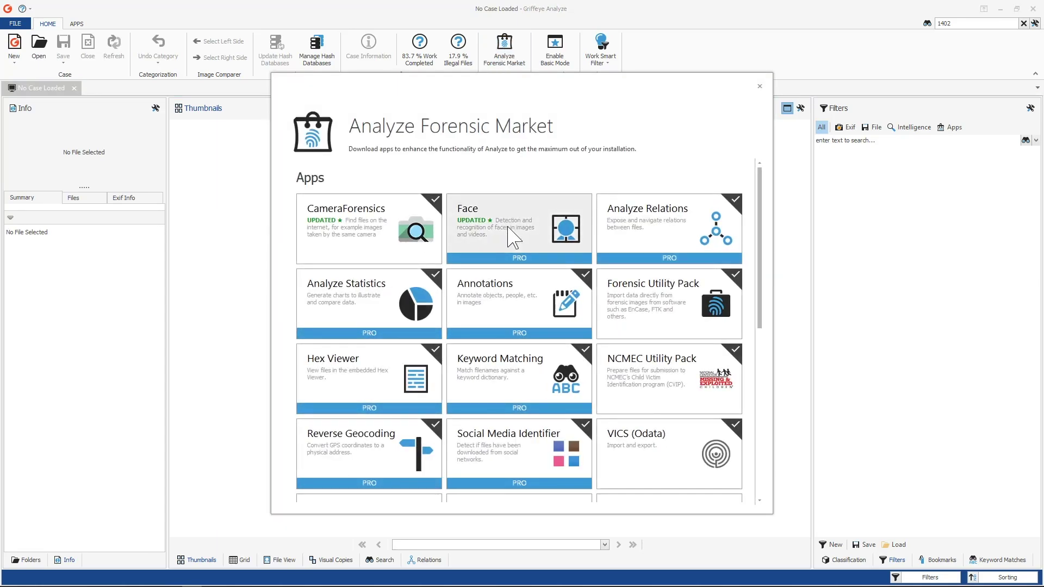
click(511, 236)
click(659, 384)
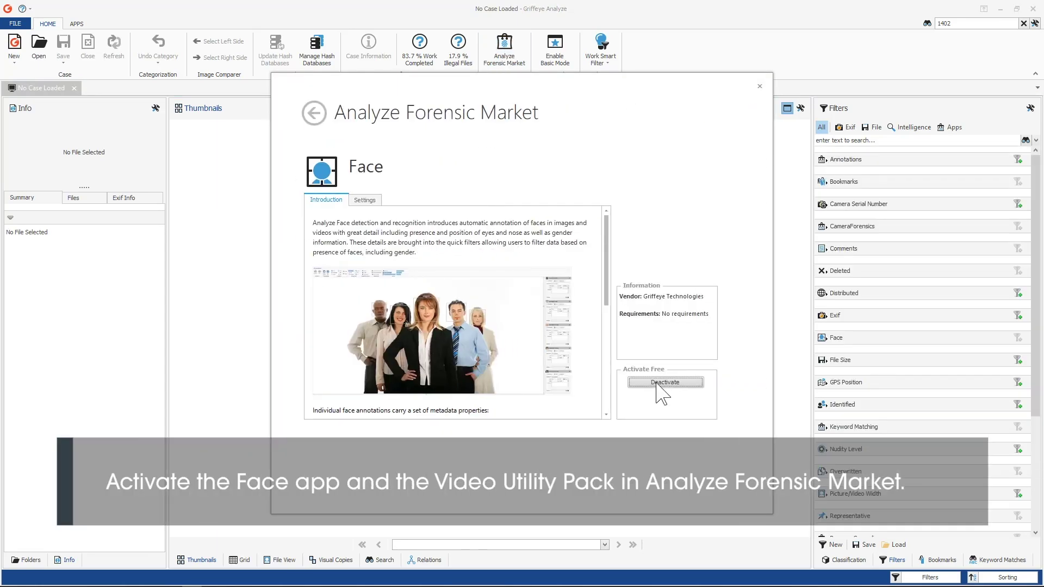
click(313, 114)
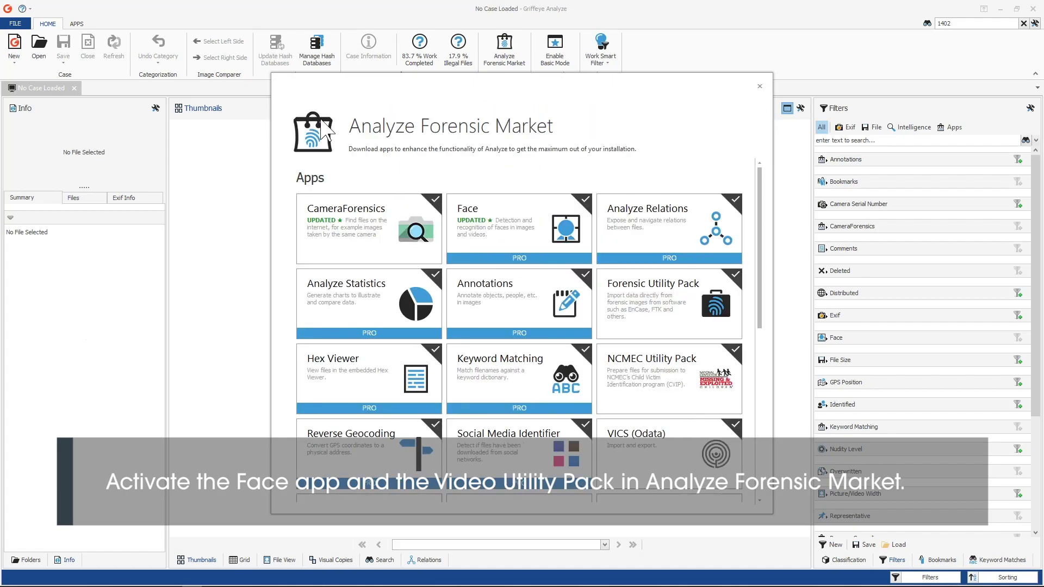
scroll(644, 396, down, 3)
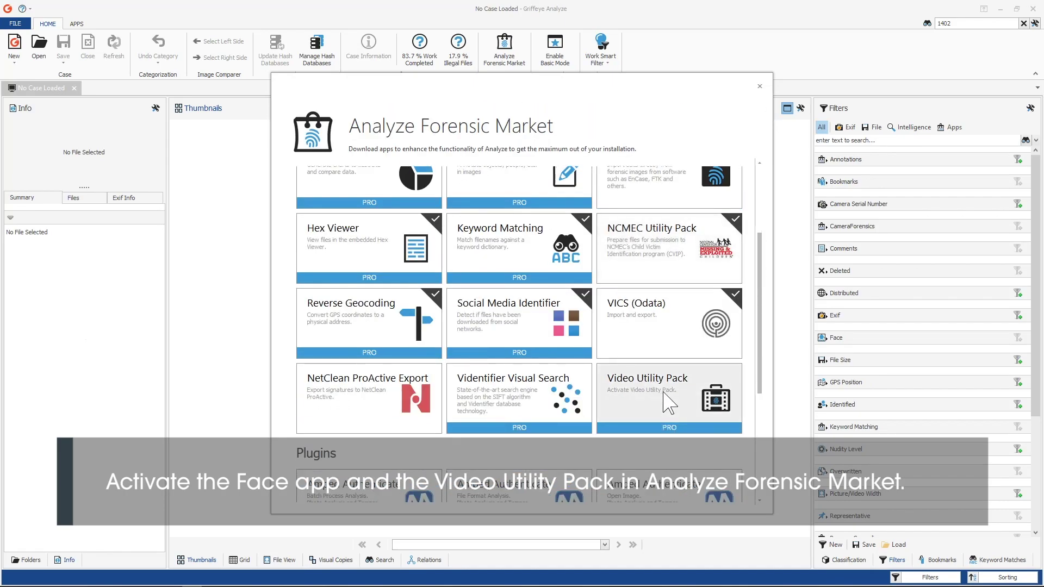
click(666, 402)
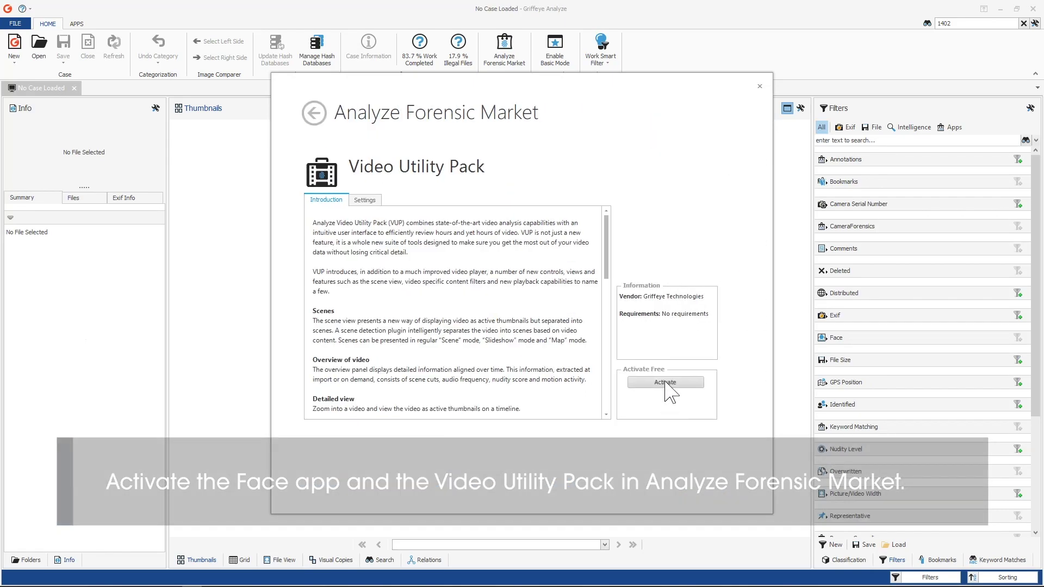
click(666, 383)
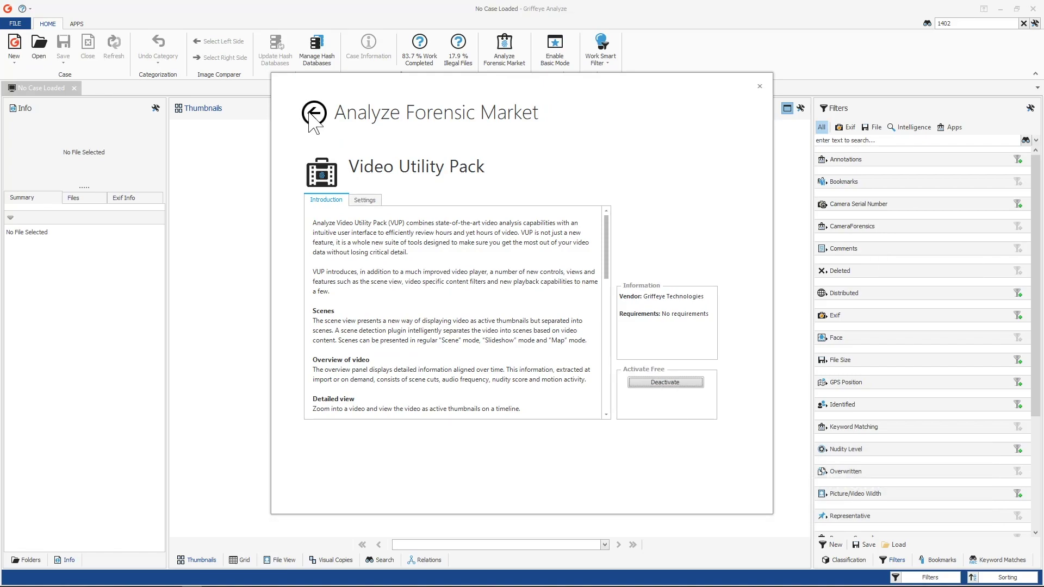
Create a new case named 'Training Case - Faces'.
click(759, 86)
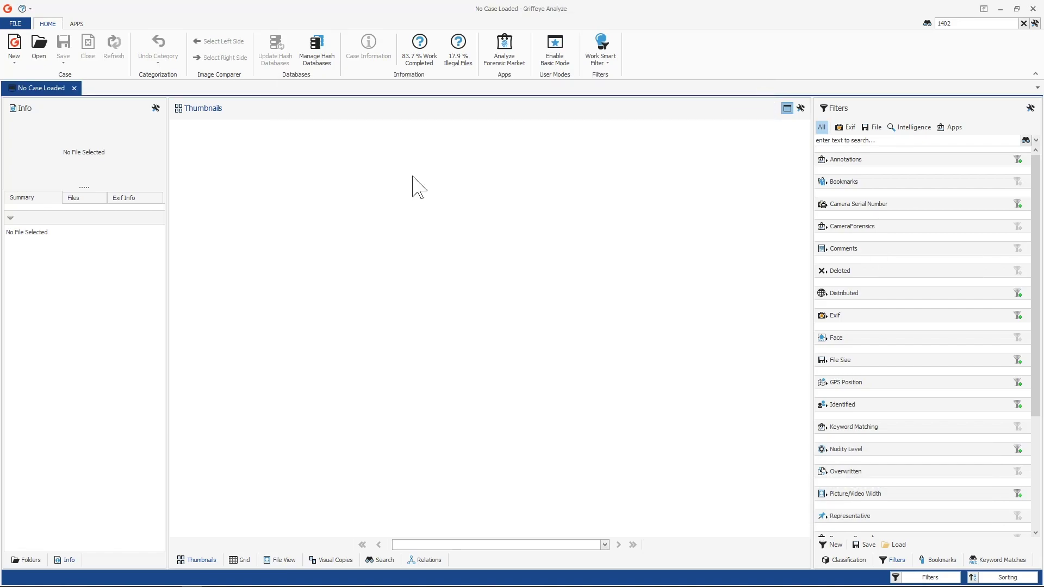
click(11, 47)
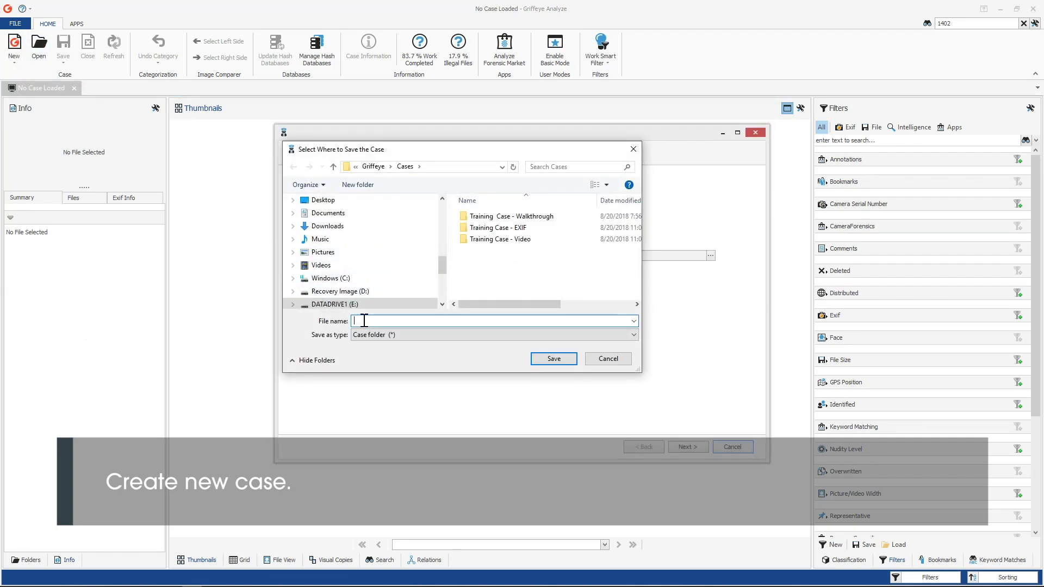
text(Training Case - Faces)
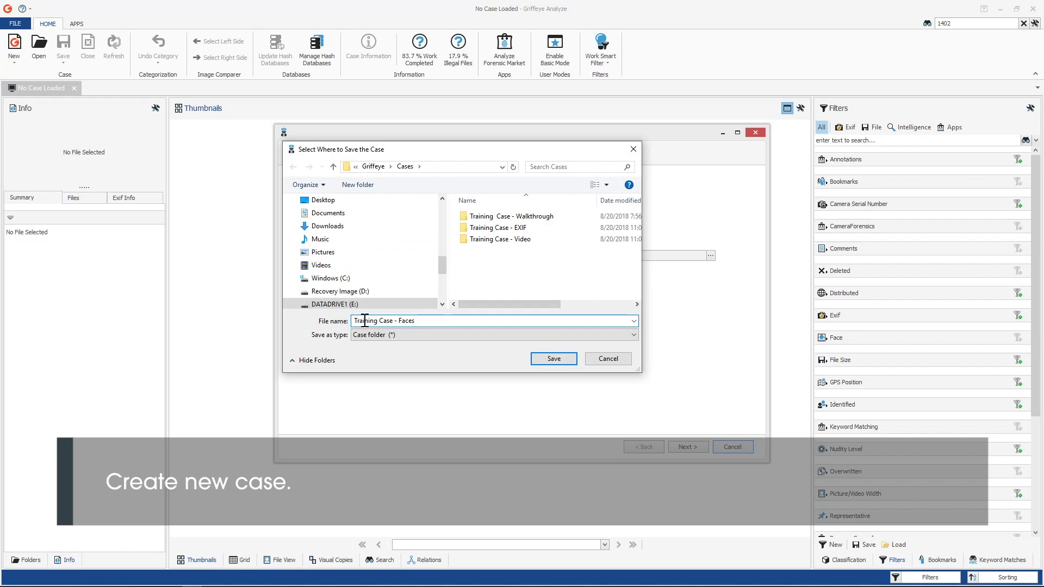
key(Return)
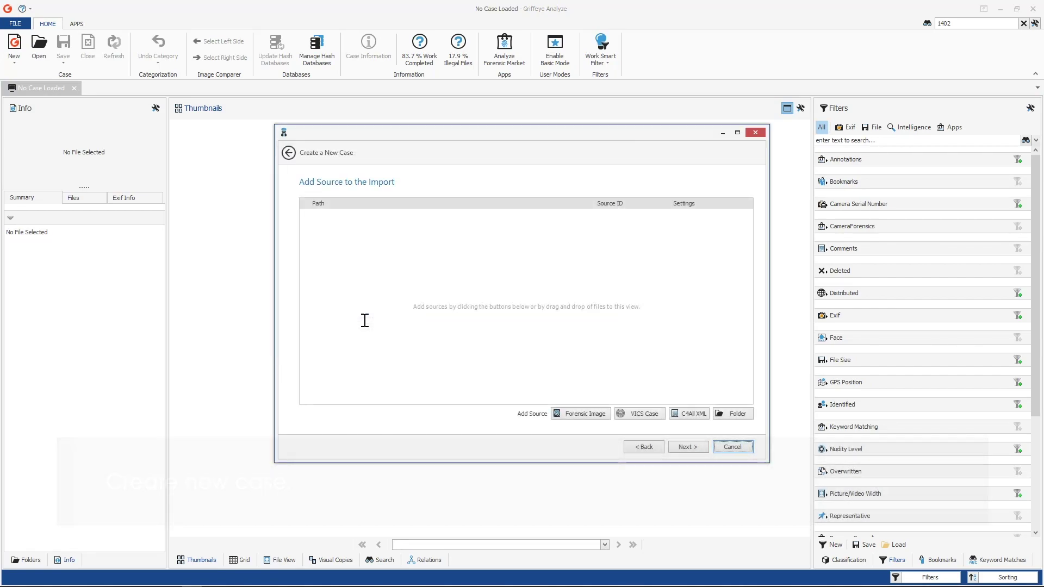
Add the Faces Training Data folder as the case's import source.
click(729, 415)
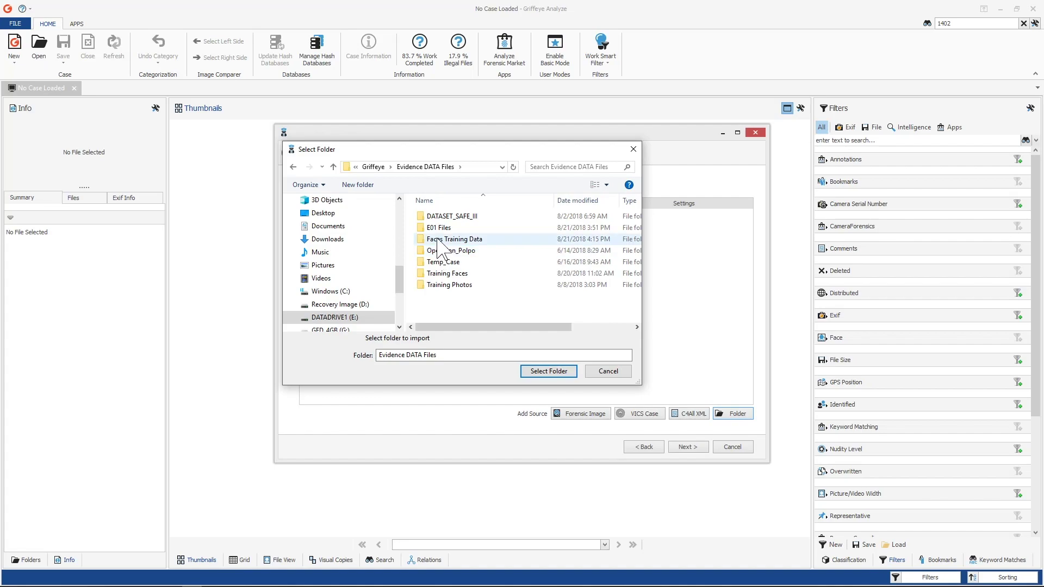
click(438, 241)
click(548, 370)
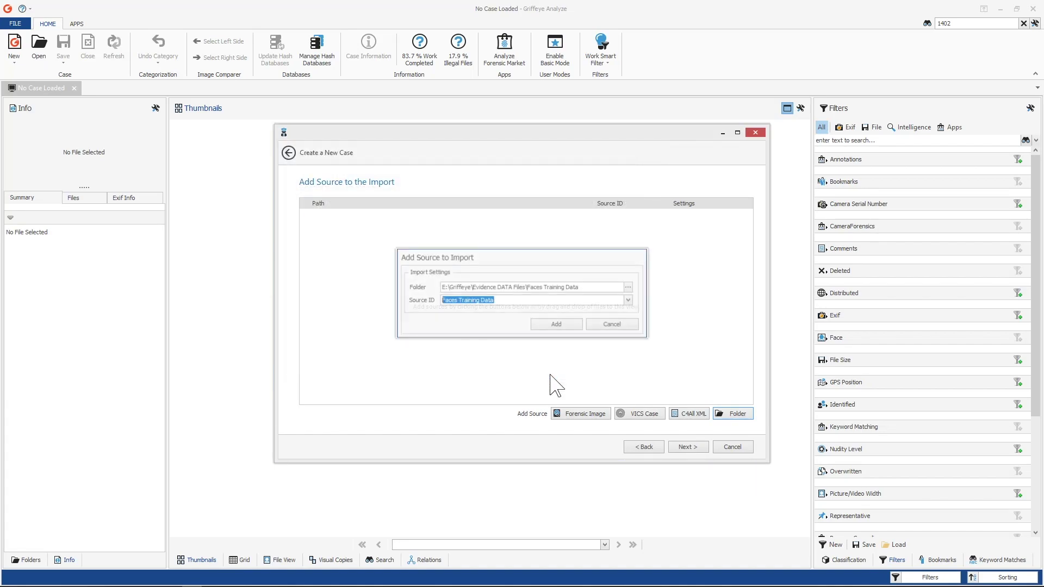
click(557, 324)
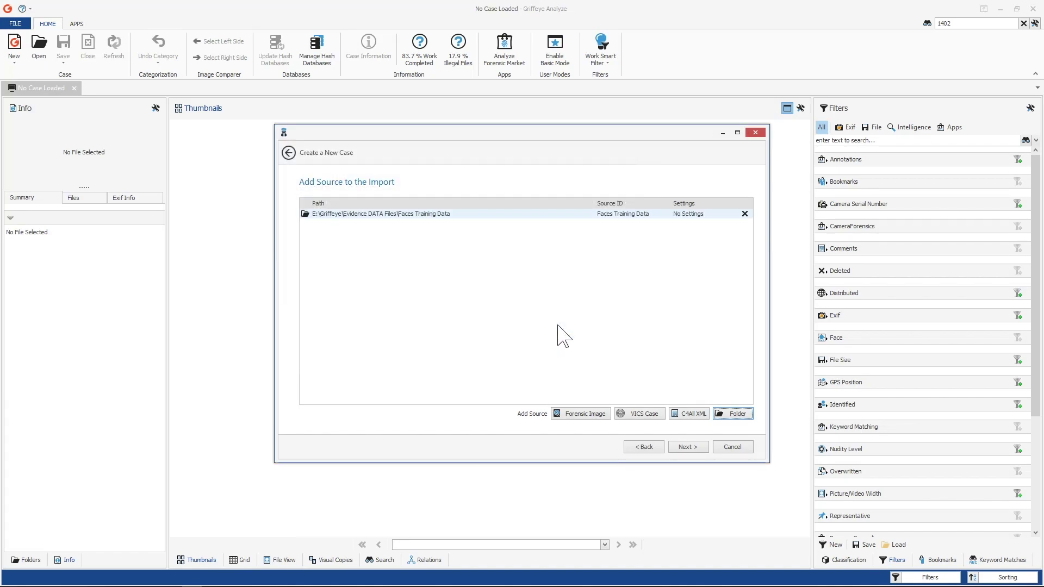
Go through the import wizard with Face as an activated app and start the import.
click(688, 447)
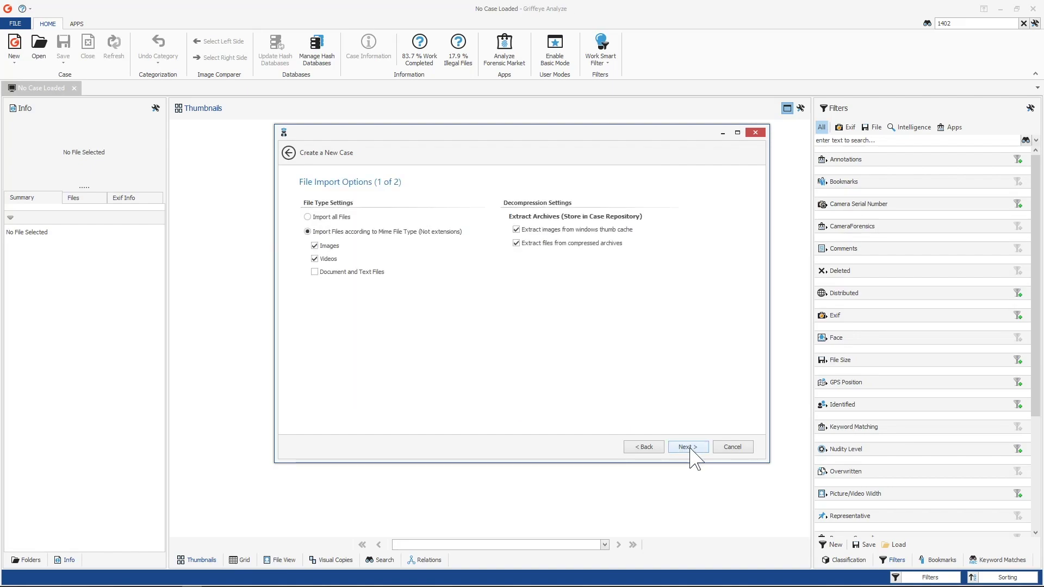
click(688, 447)
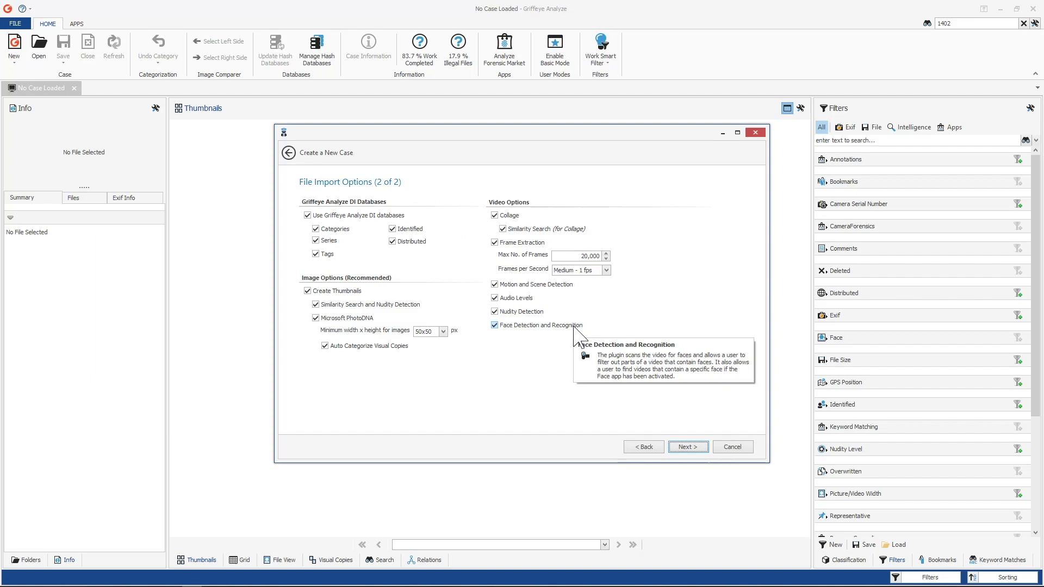
click(688, 447)
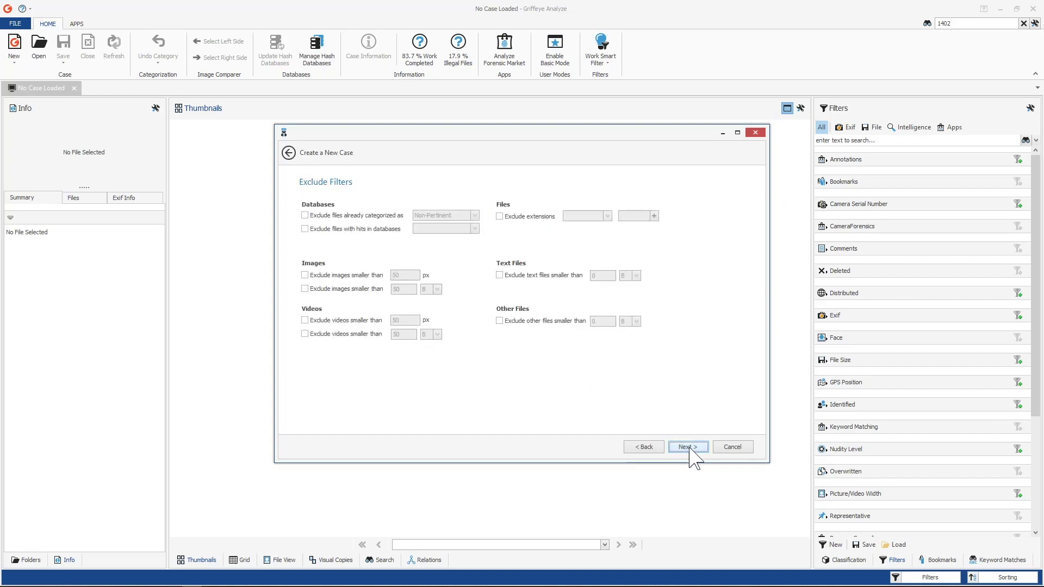
click(688, 447)
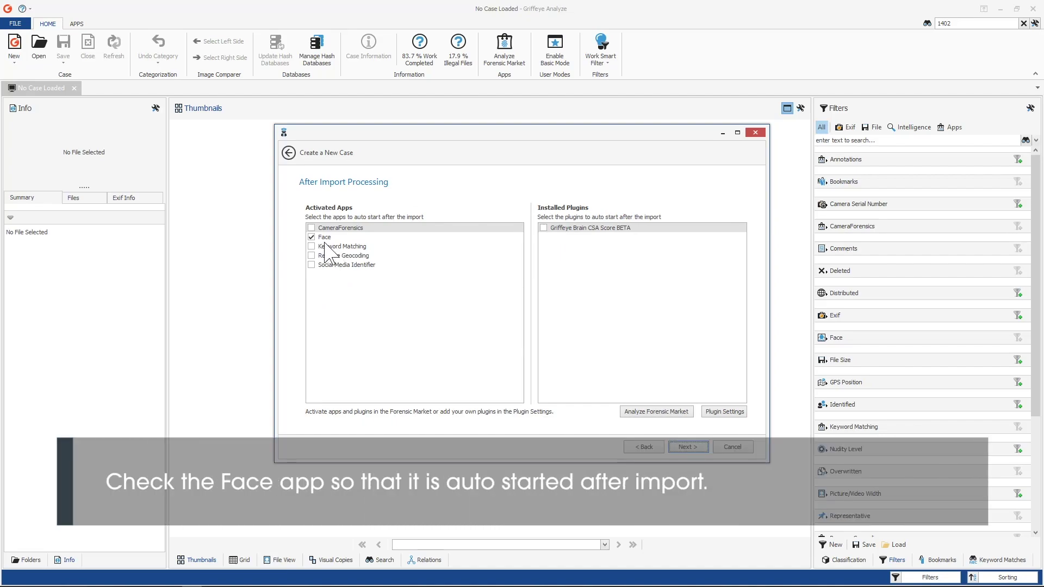
click(691, 450)
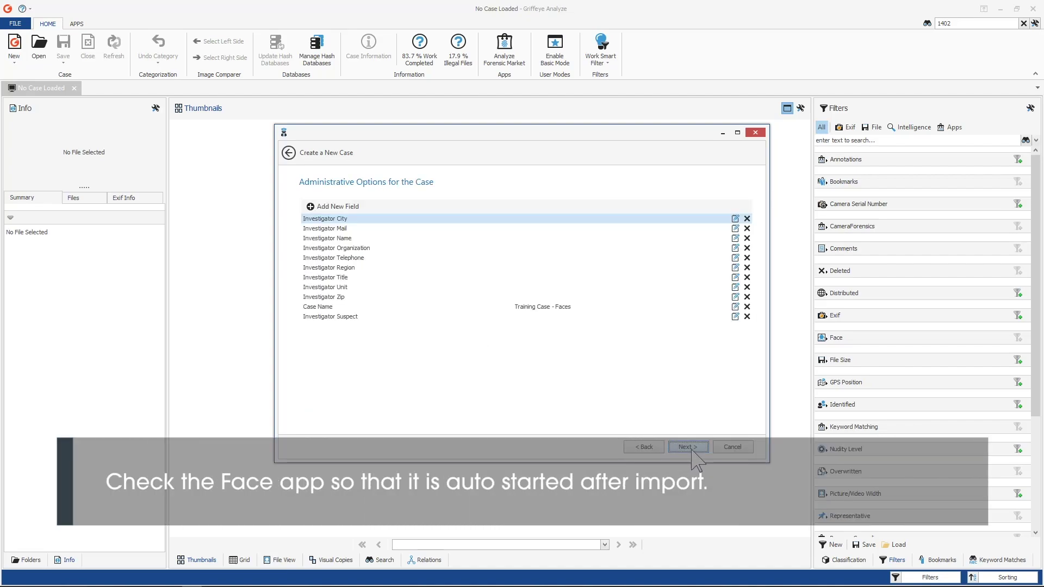
click(688, 446)
click(688, 447)
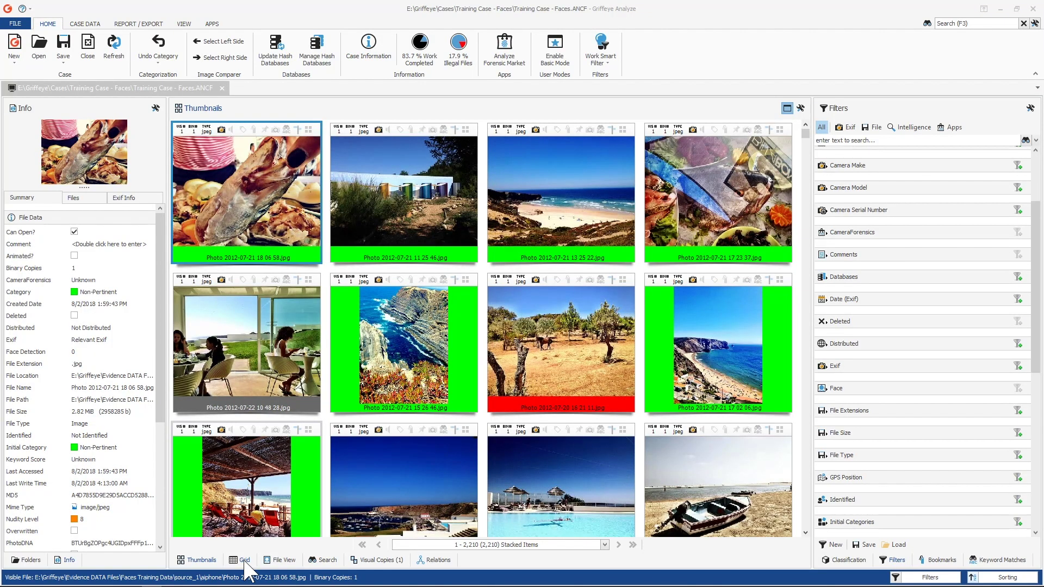
In Grid view, sort by Face Detection descending and select the top 16-face image.
click(243, 560)
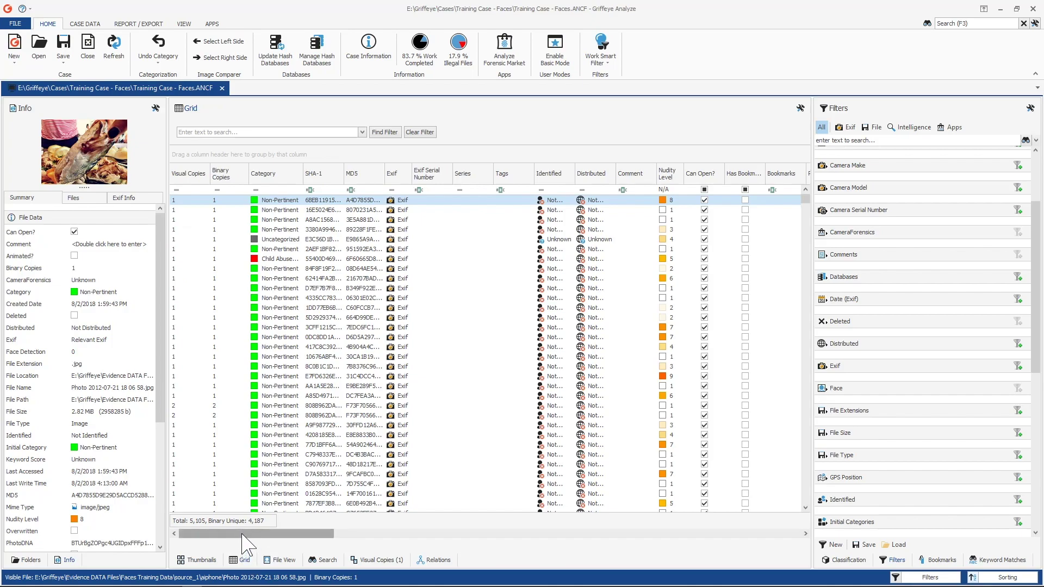
drag(247, 535, 401, 534)
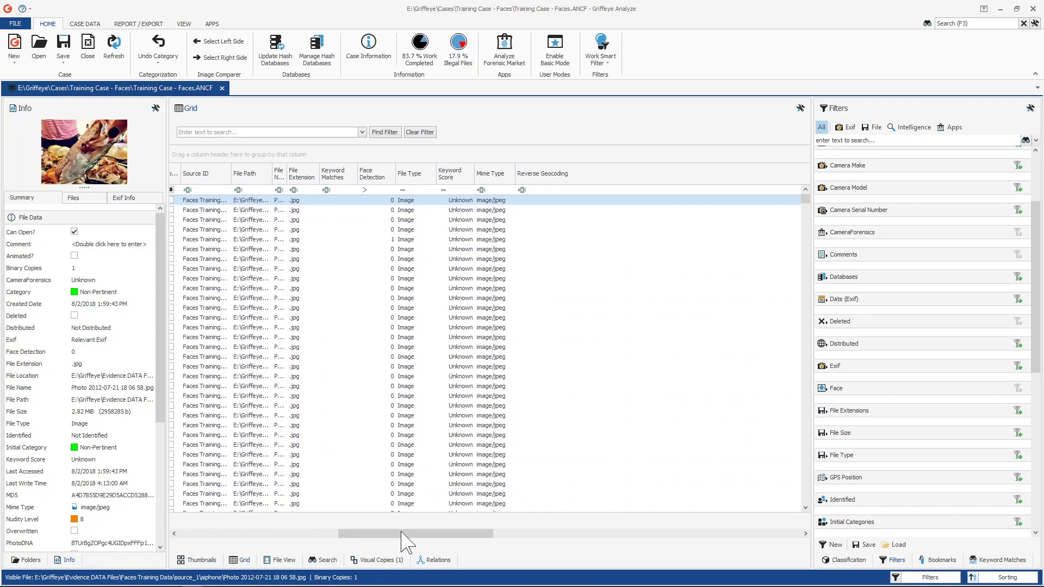
click(379, 175)
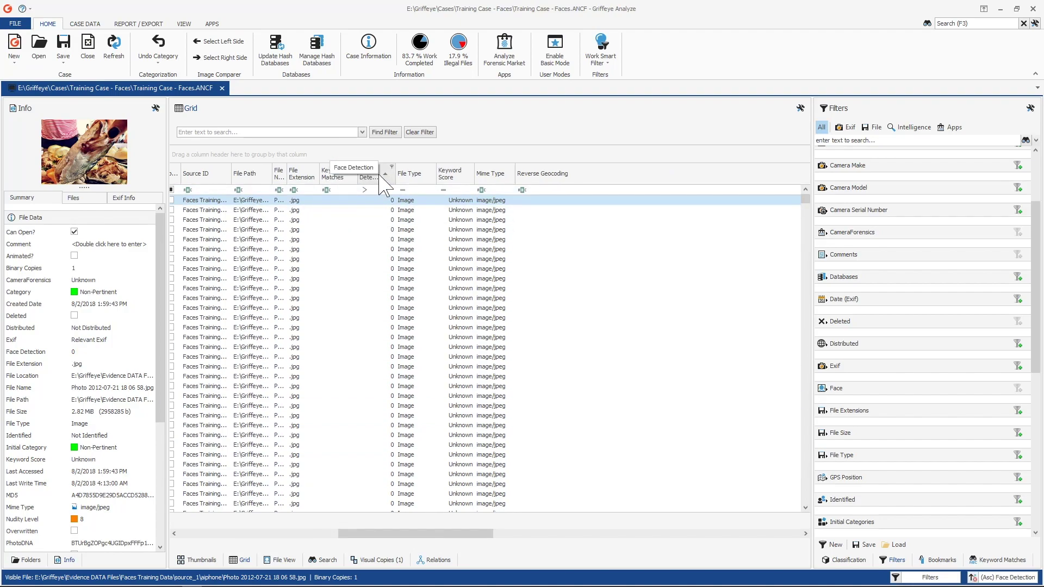
drag(803, 496, 804, 198)
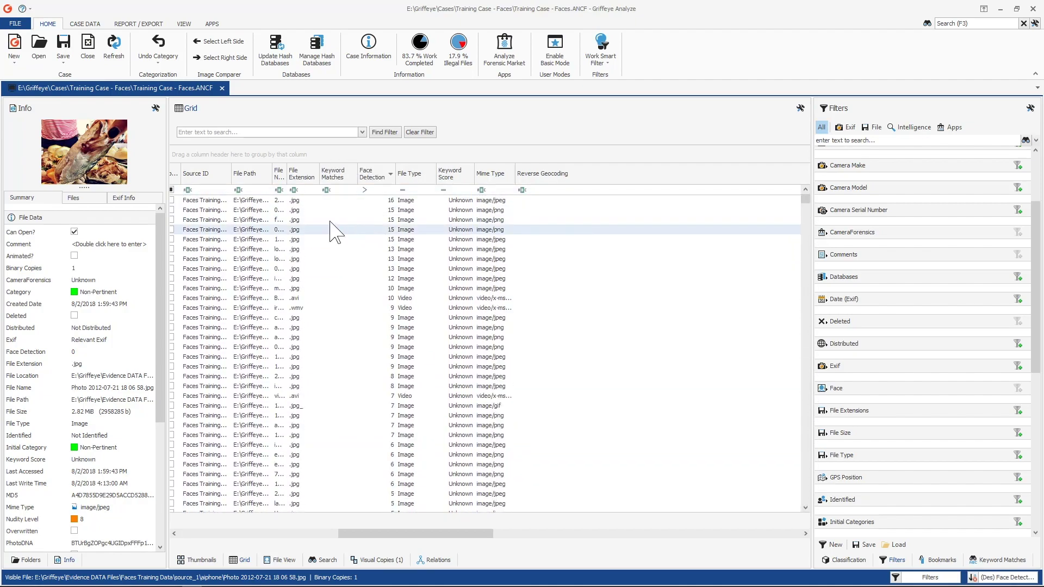
click(325, 201)
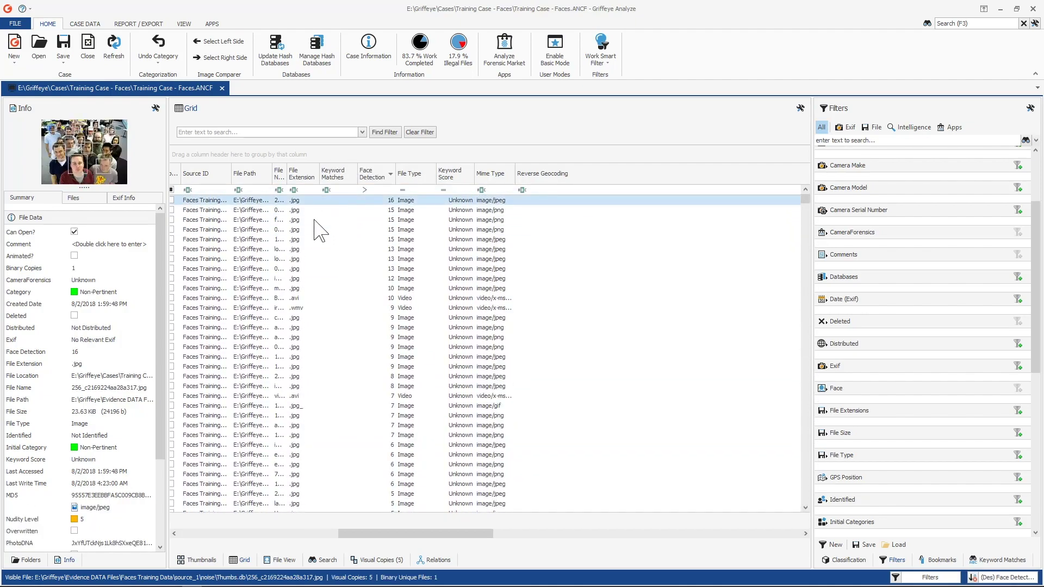
Return to Thumbnails and try the Face filter options, starting with Has More Than One Face.
click(195, 561)
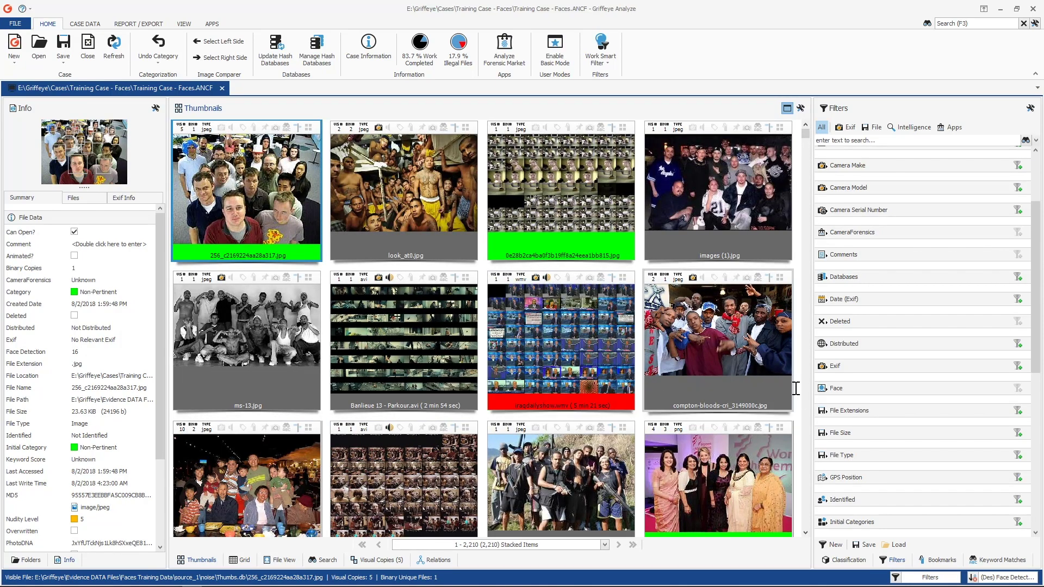
click(824, 389)
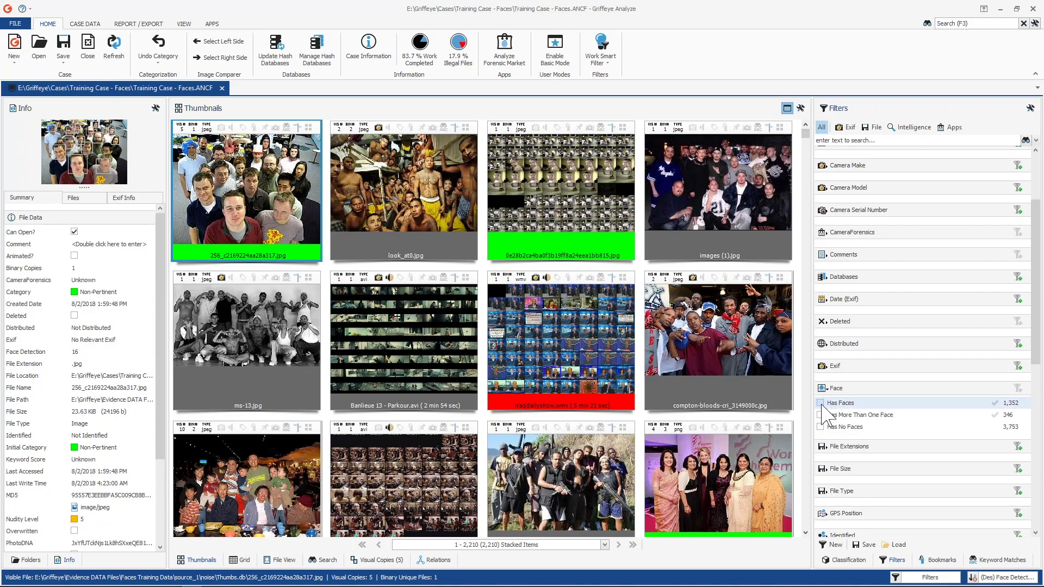
click(820, 403)
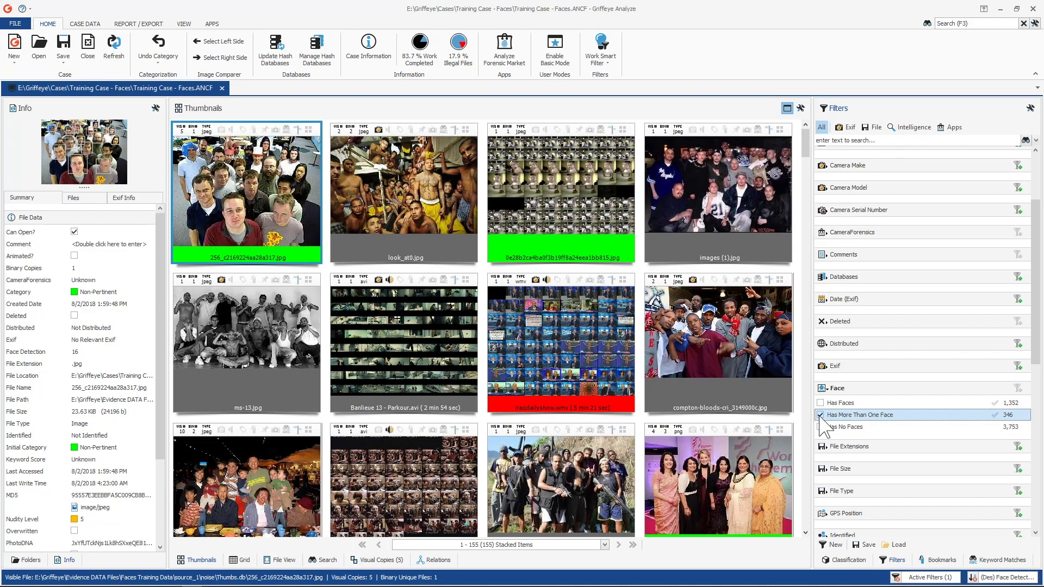
click(820, 426)
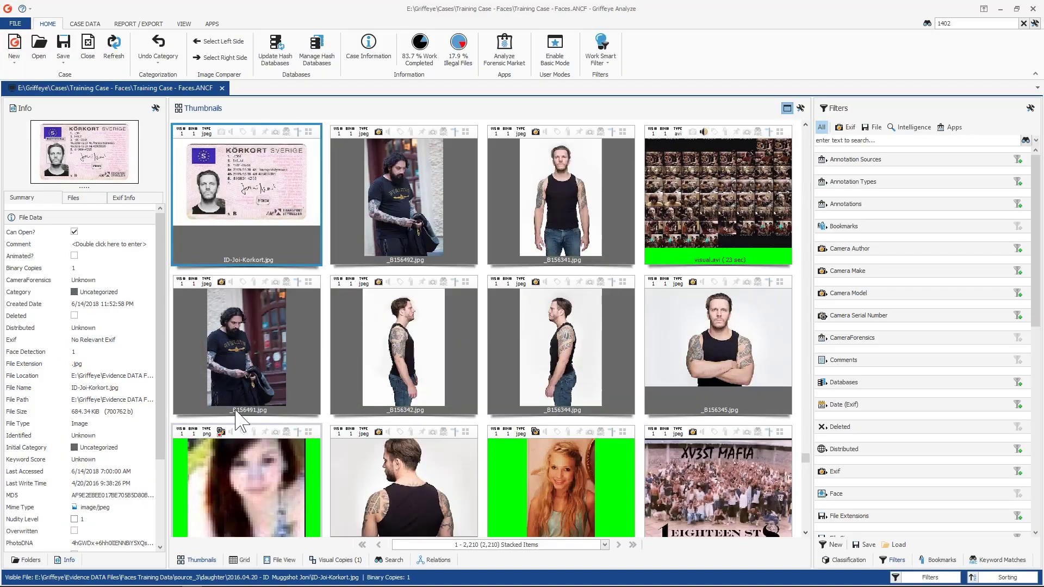
Run a Similar Faces search from the driving-licence image.
right_click(239, 176)
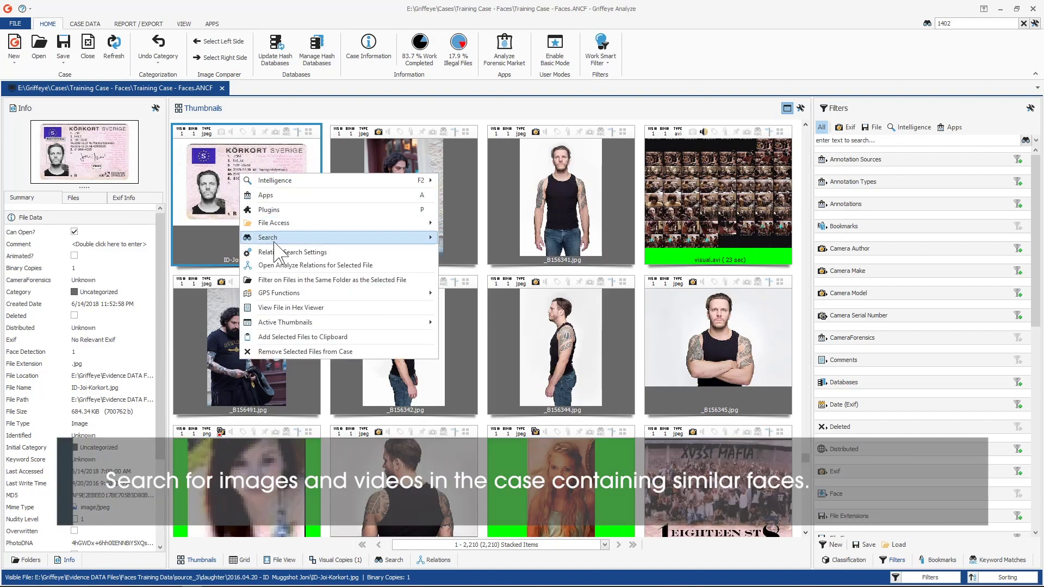
mouse_move(334, 241)
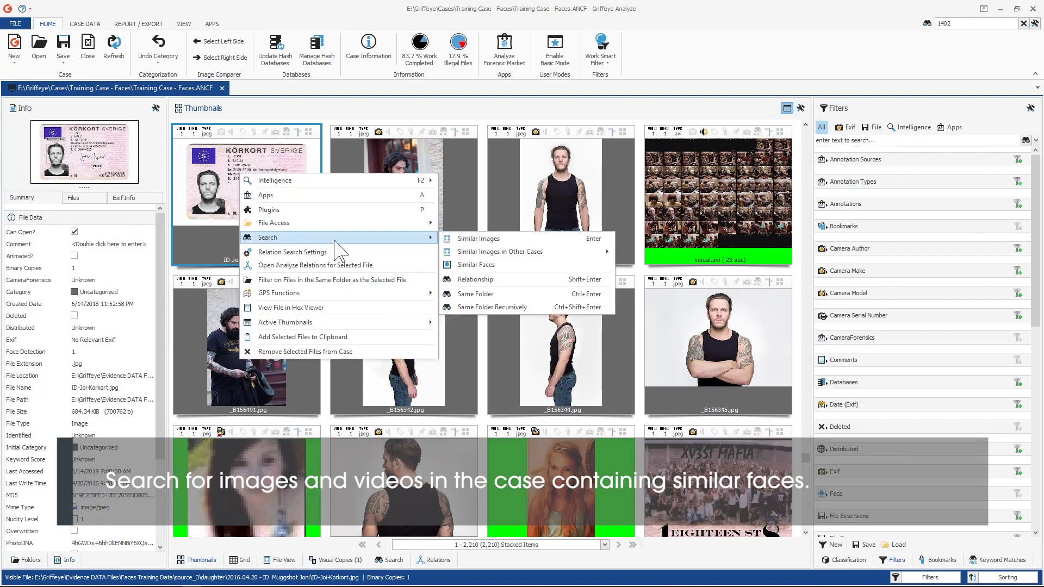
click(476, 264)
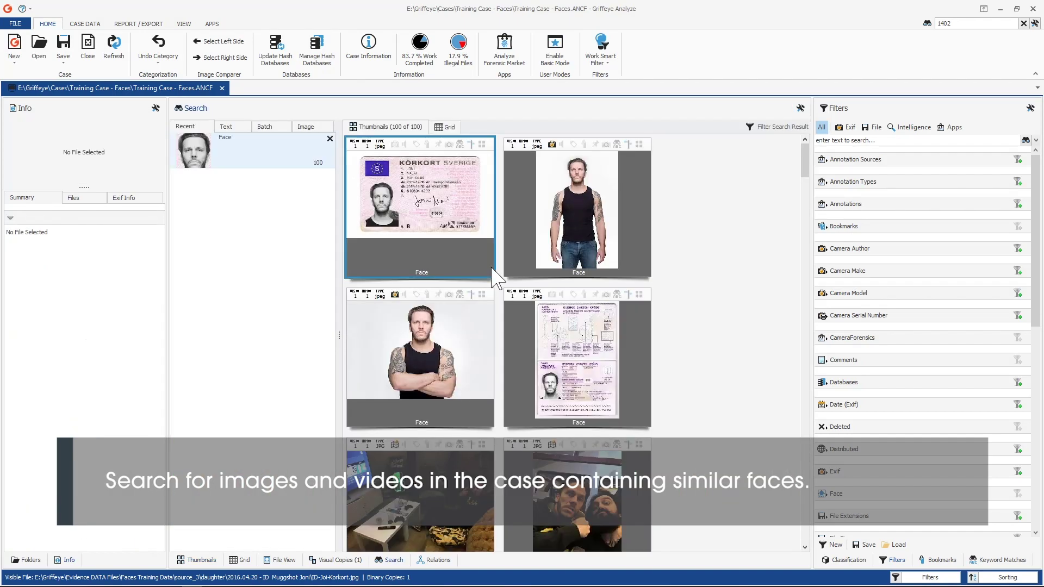
Open the 16-second video match IMG_3360.MOV in File View.
scroll(734, 304, down, 3)
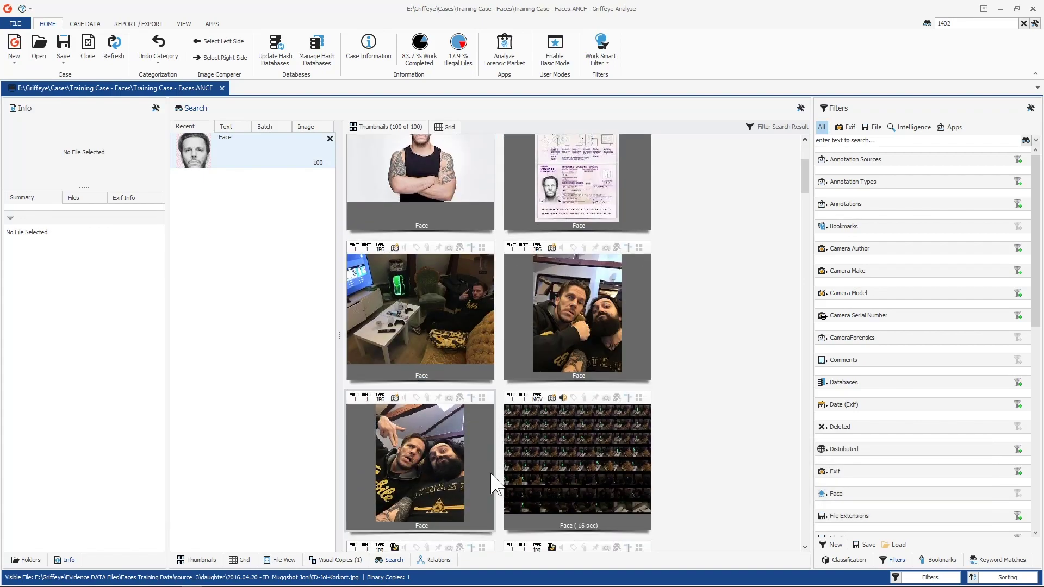
mouse_move(511, 478)
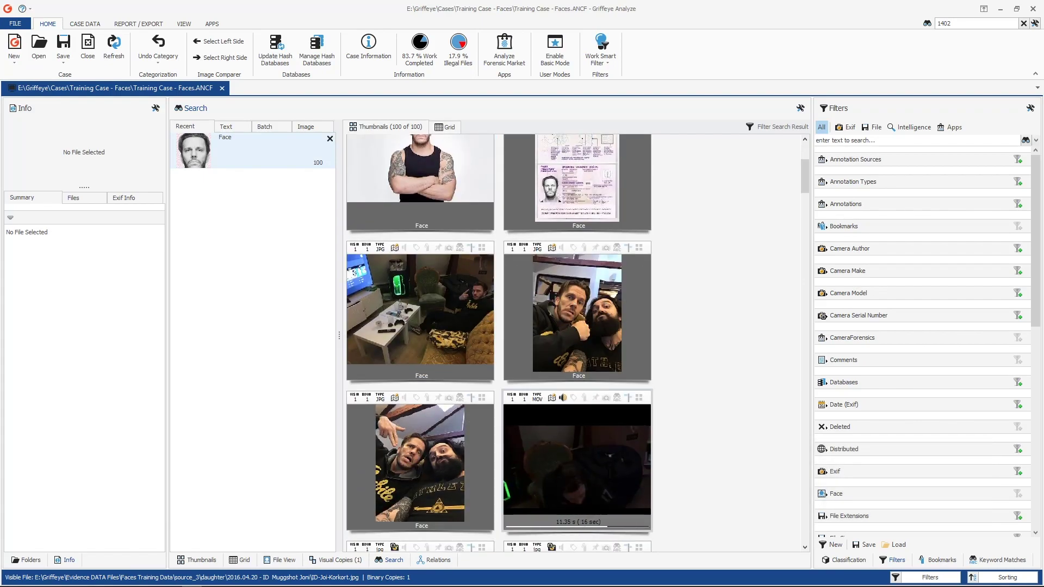
click(586, 467)
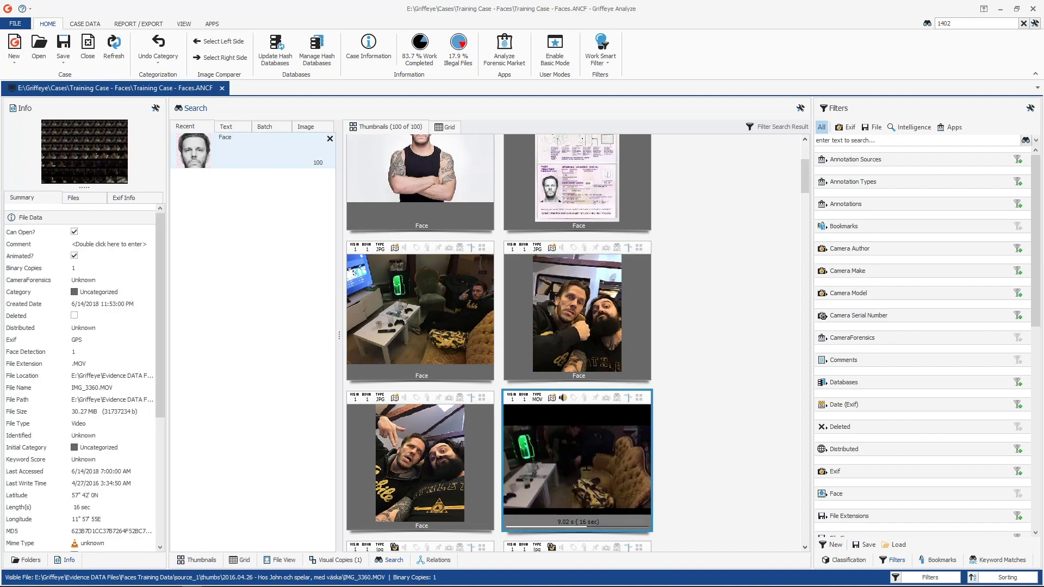
double_click(586, 468)
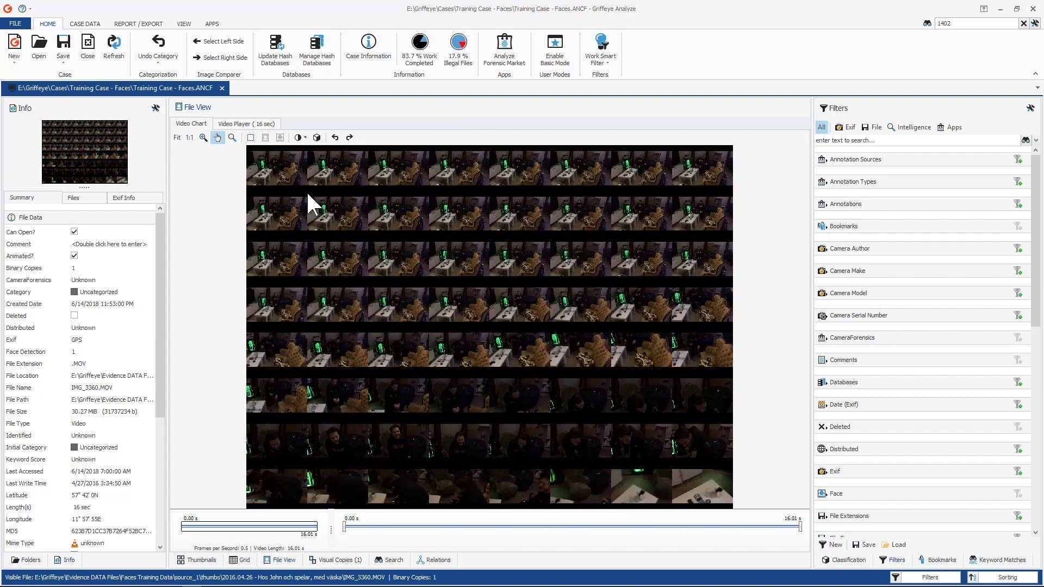
Filter IMG_3360.MOV by its one detected face and play only those parts.
click(241, 124)
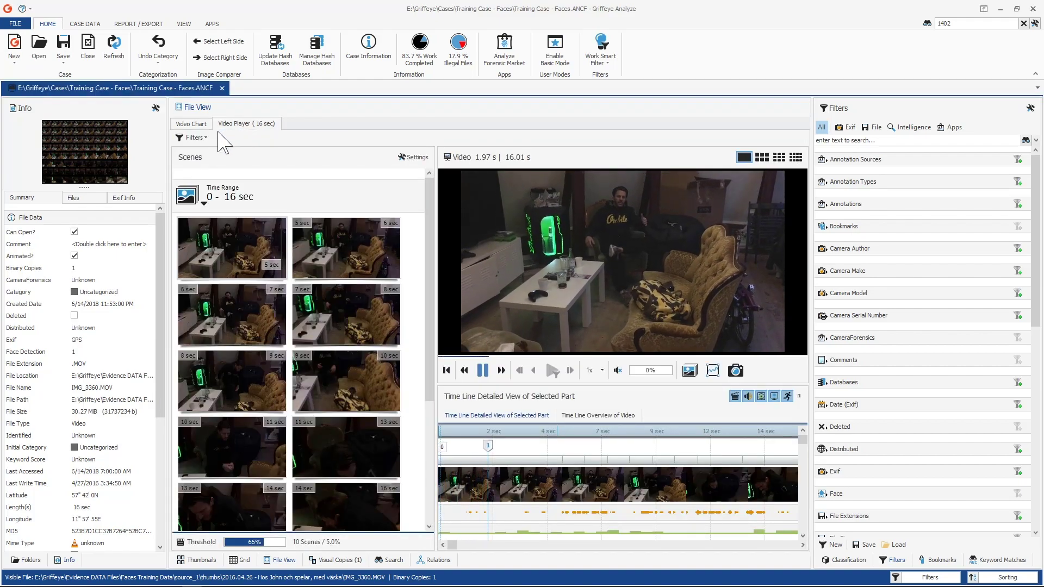
click(196, 138)
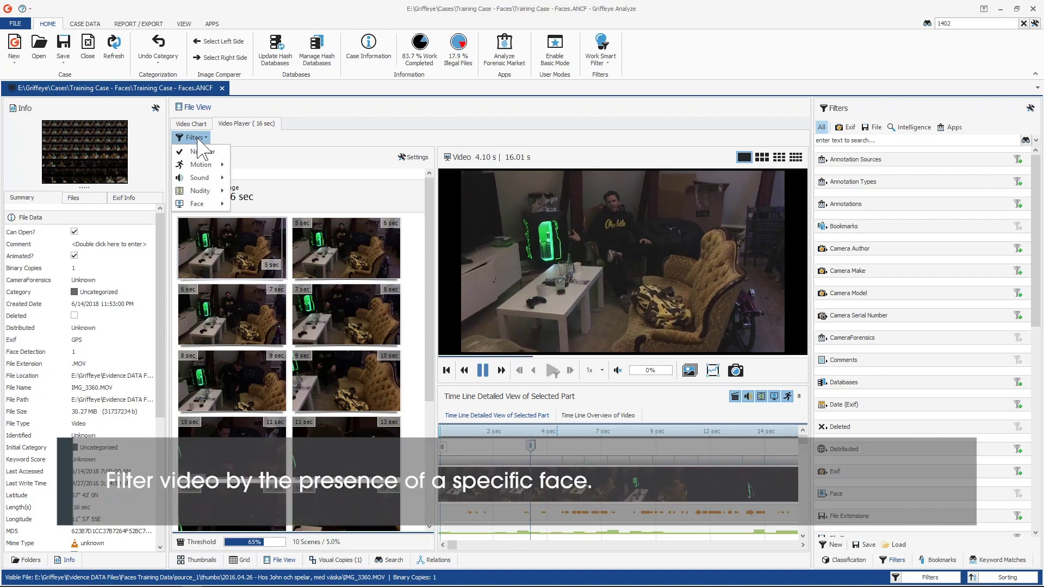
mouse_move(199, 207)
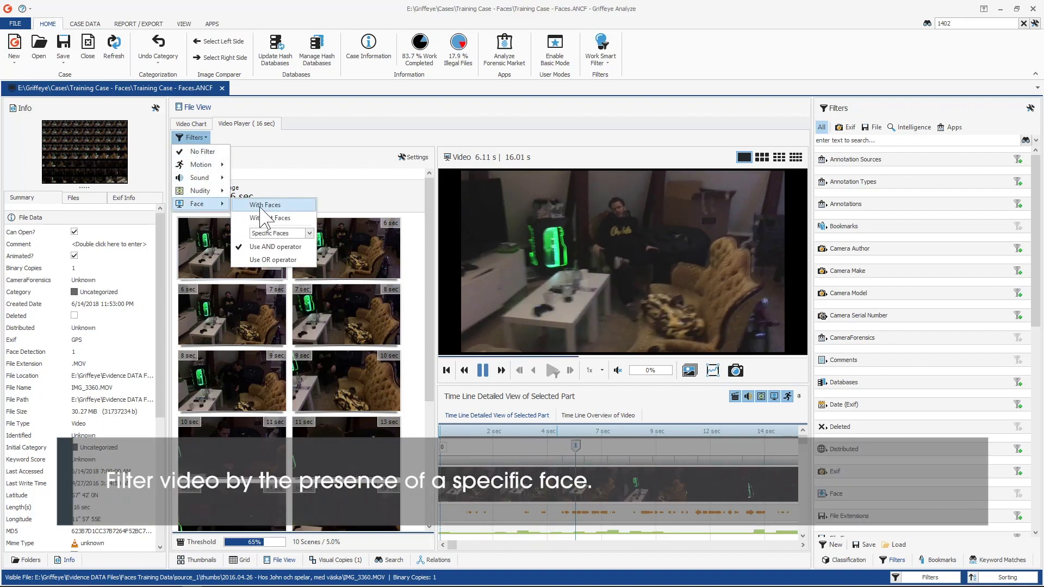
click(309, 234)
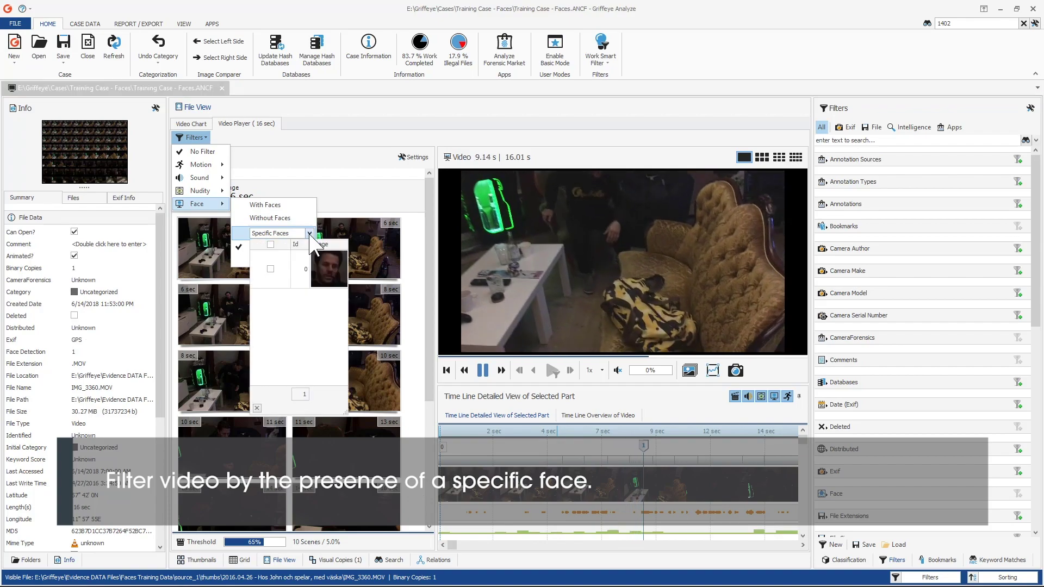
click(271, 269)
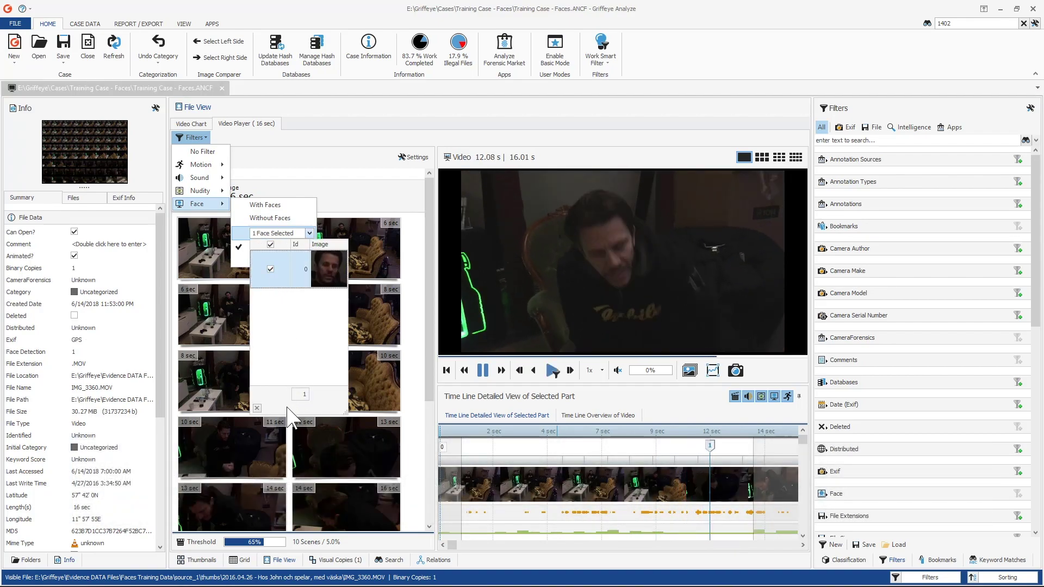
click(257, 408)
click(550, 373)
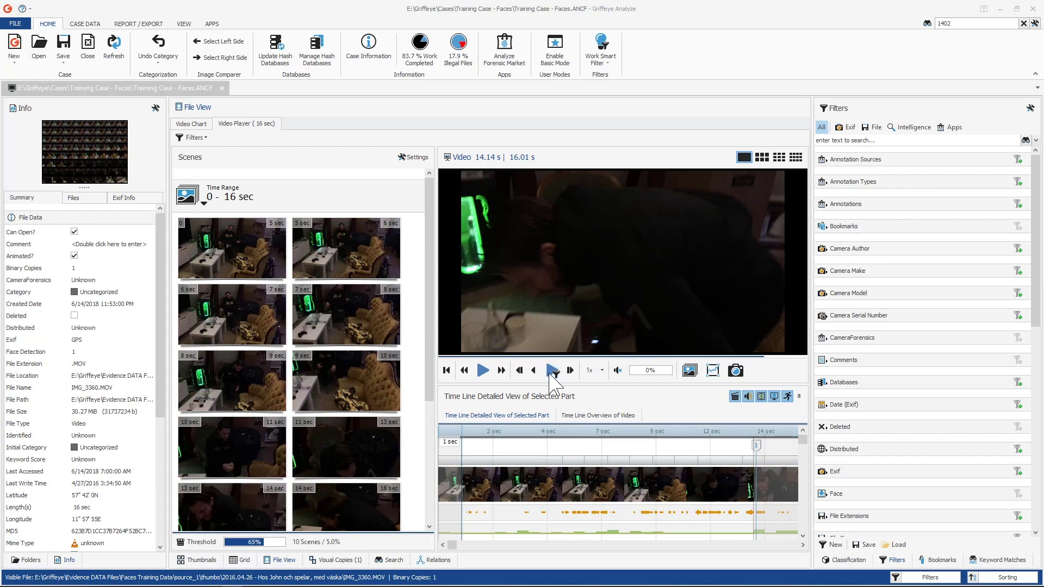
Outline the man's face in the 12.52 s frame and search for similar faces.
click(197, 124)
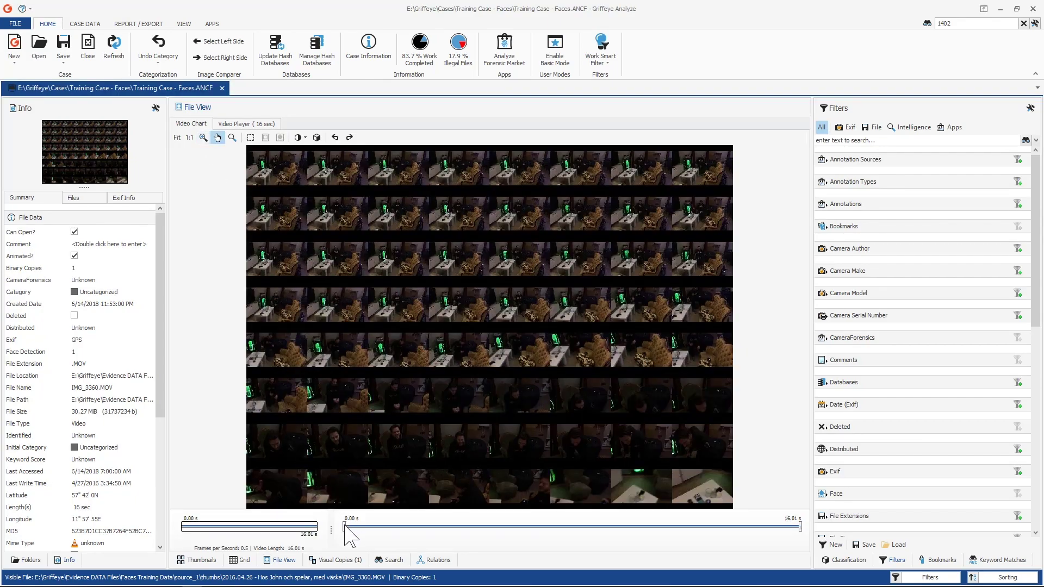
drag(344, 525, 701, 513)
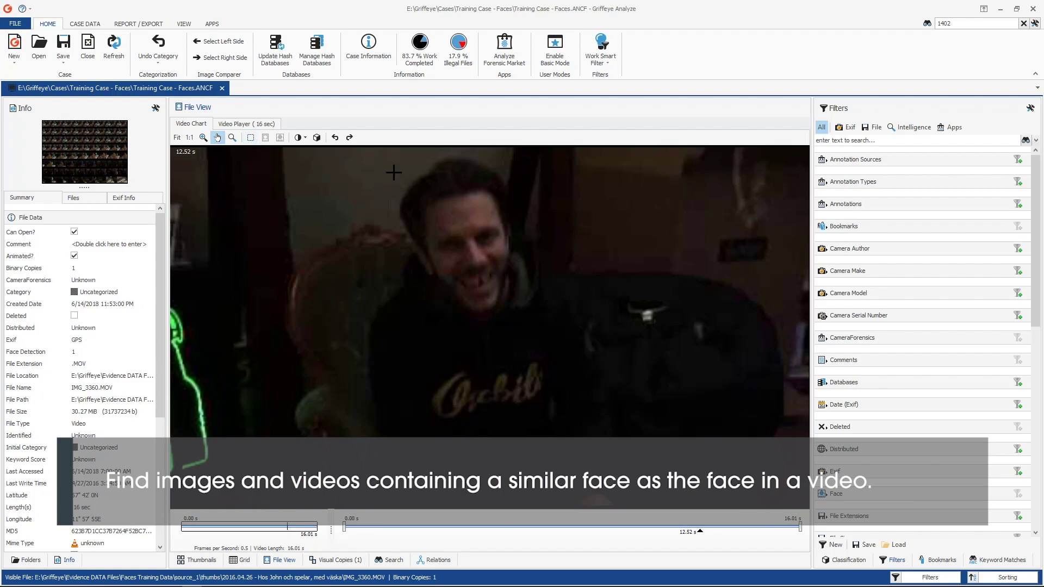
drag(386, 155, 450, 253)
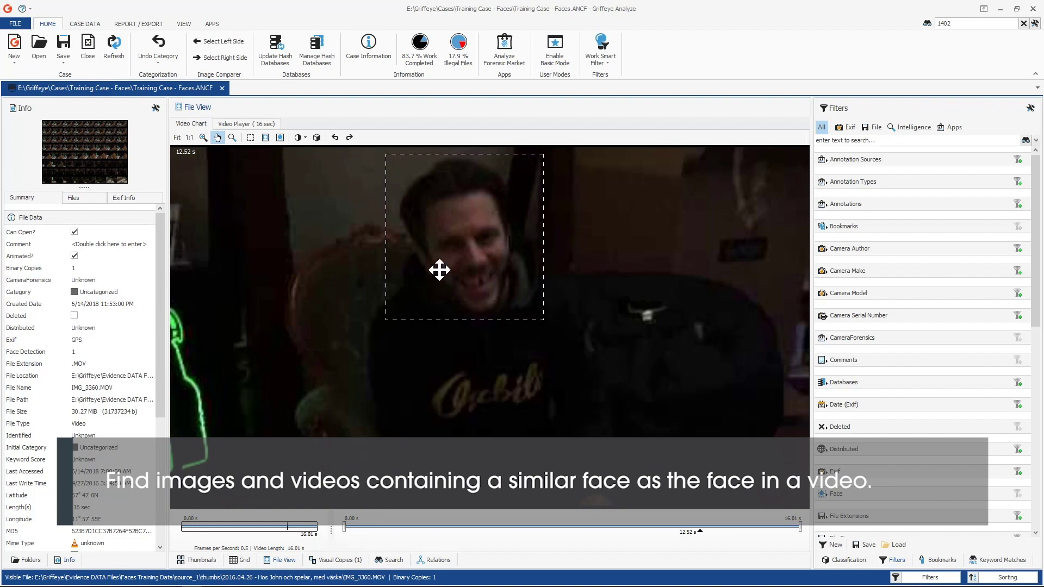
click(279, 138)
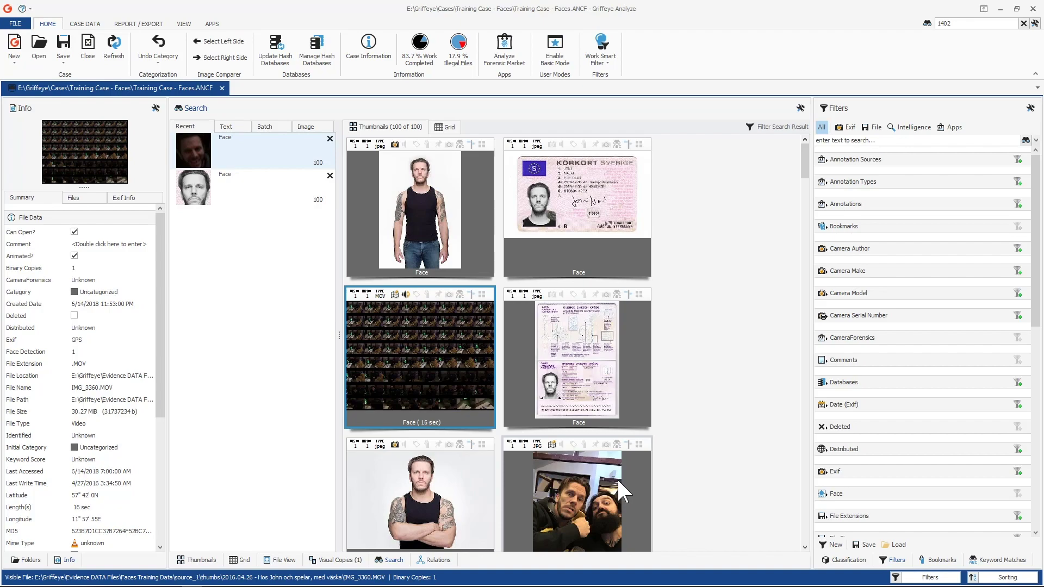
Add suspect1_face.jpg from External Image Search as a Similar Faces search image.
click(305, 127)
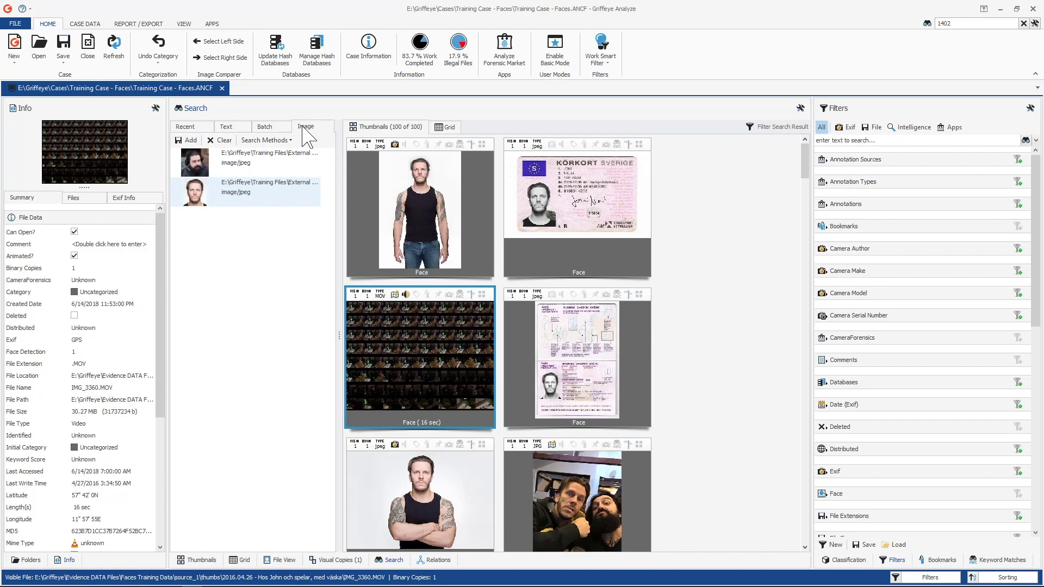
click(267, 140)
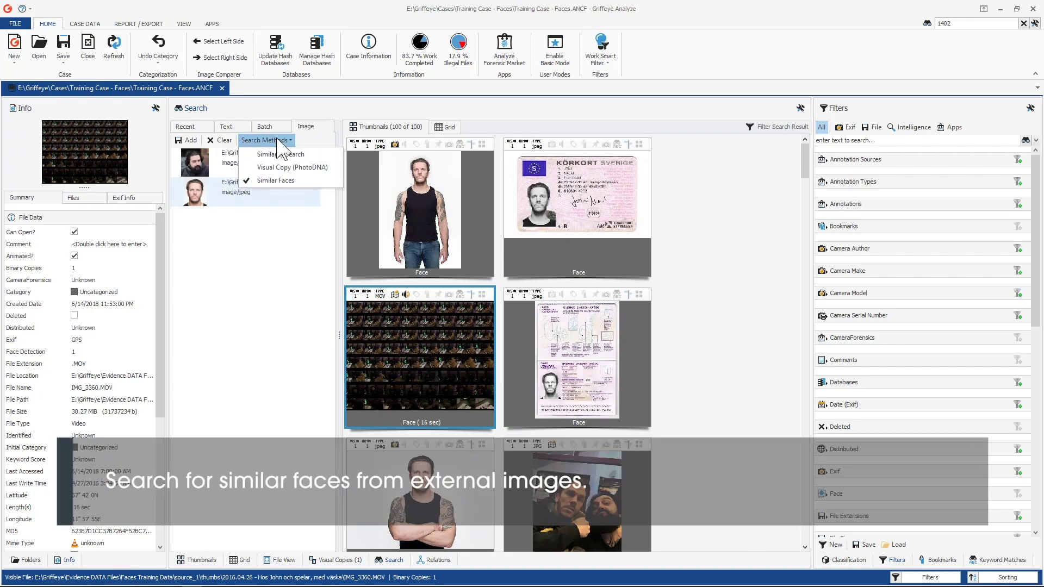
click(271, 181)
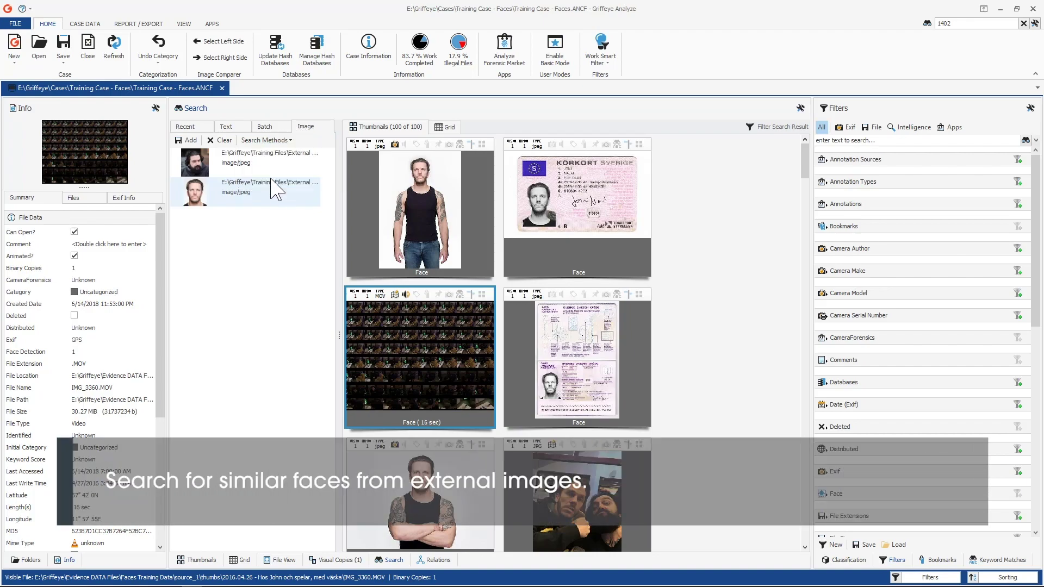
click(181, 142)
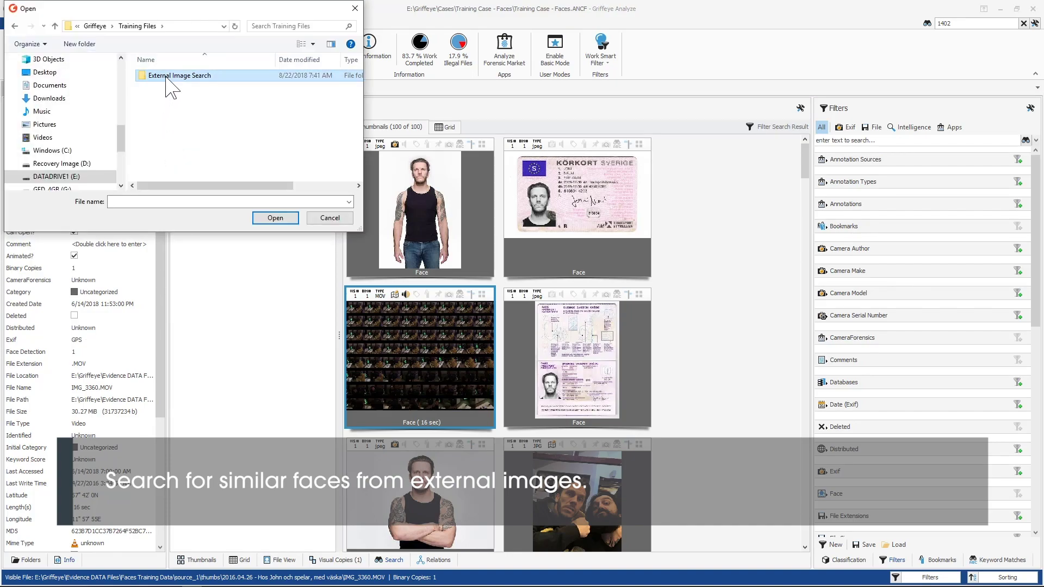
double_click(165, 79)
click(163, 145)
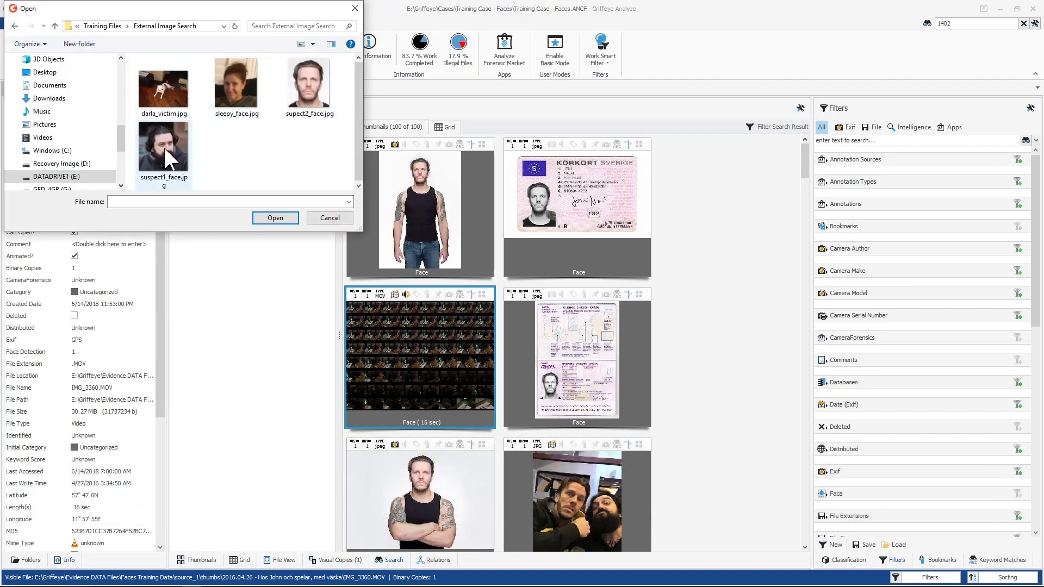
double_click(163, 145)
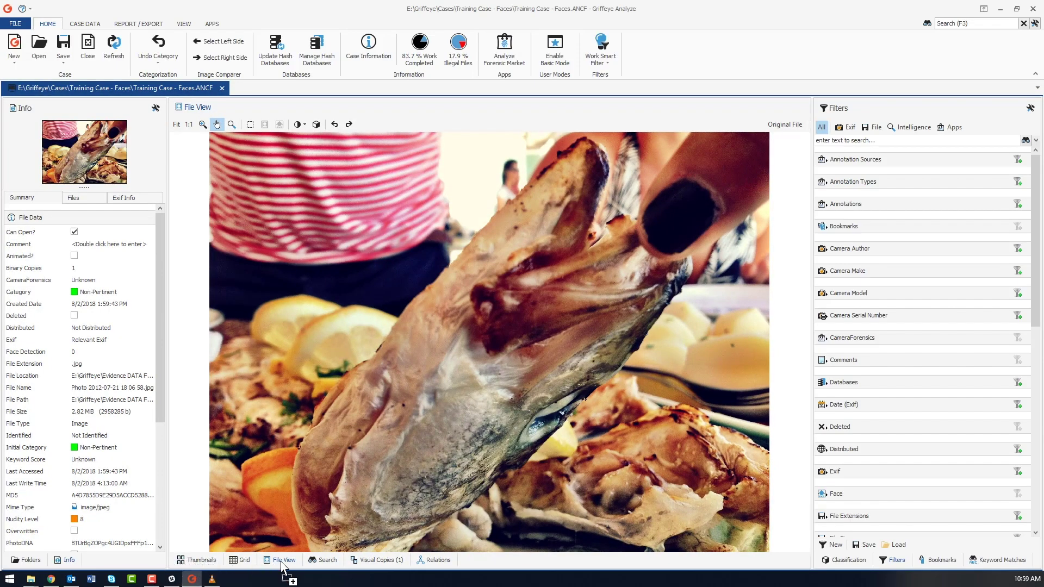
Load the desktop photo _B156059.jpg into File View and mark the bearded man's face.
drag(301, 526, 301, 526)
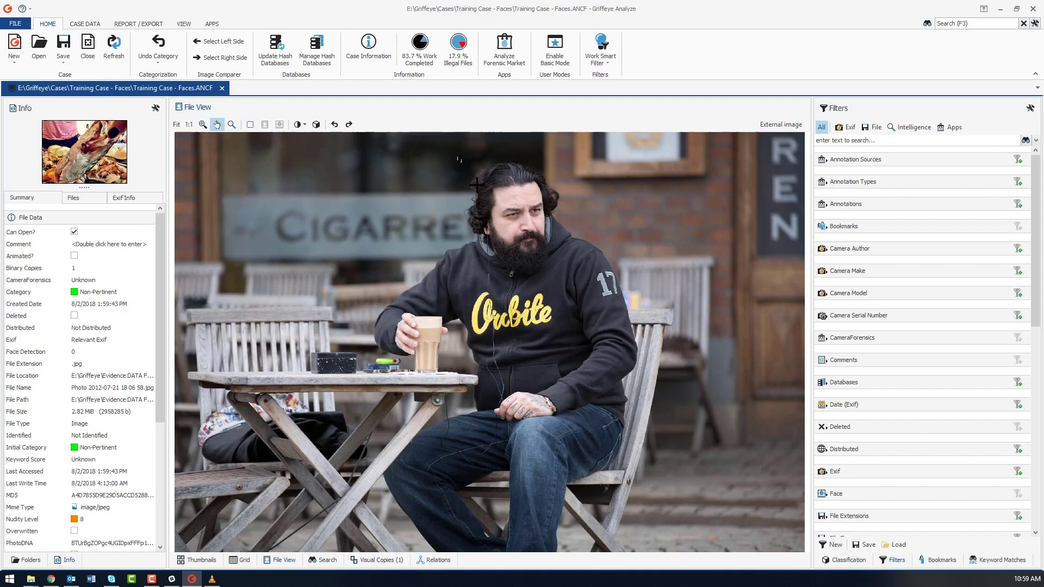
drag(476, 185, 569, 281)
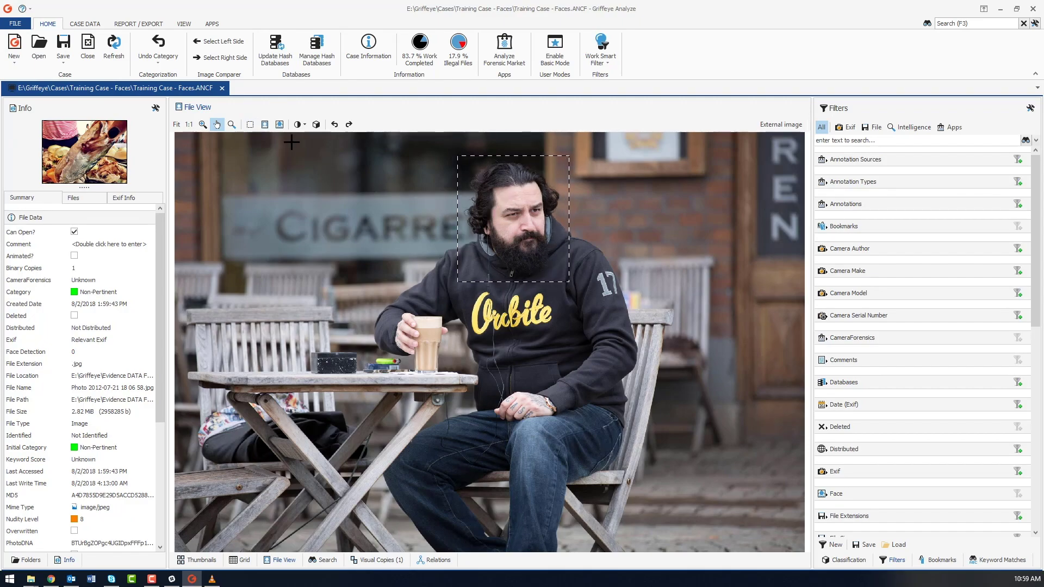
Search for faces similar to the bearded man's and select the _MG_9267.jpg result.
click(278, 125)
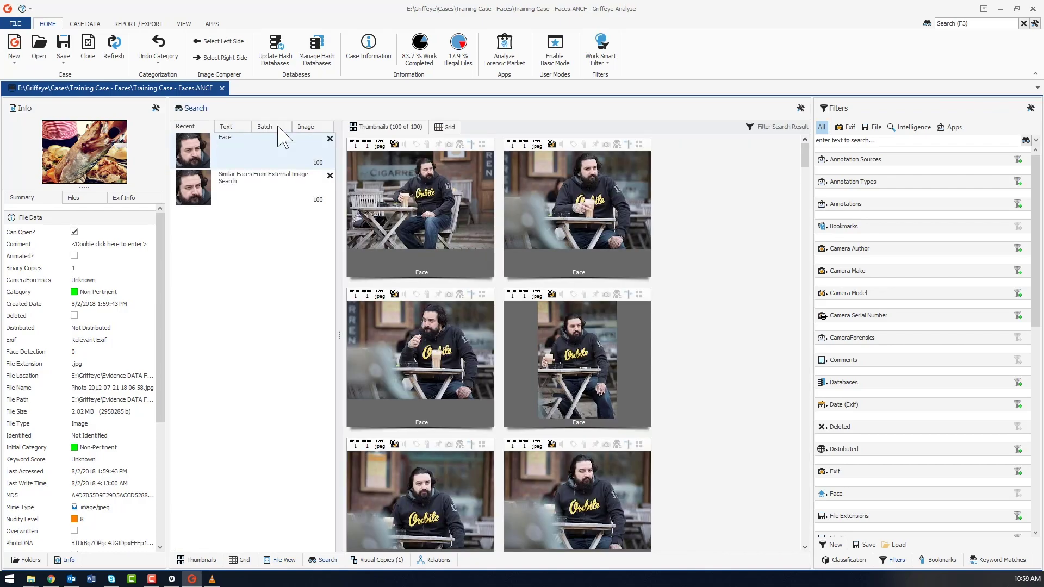
scroll(472, 259, down, 5)
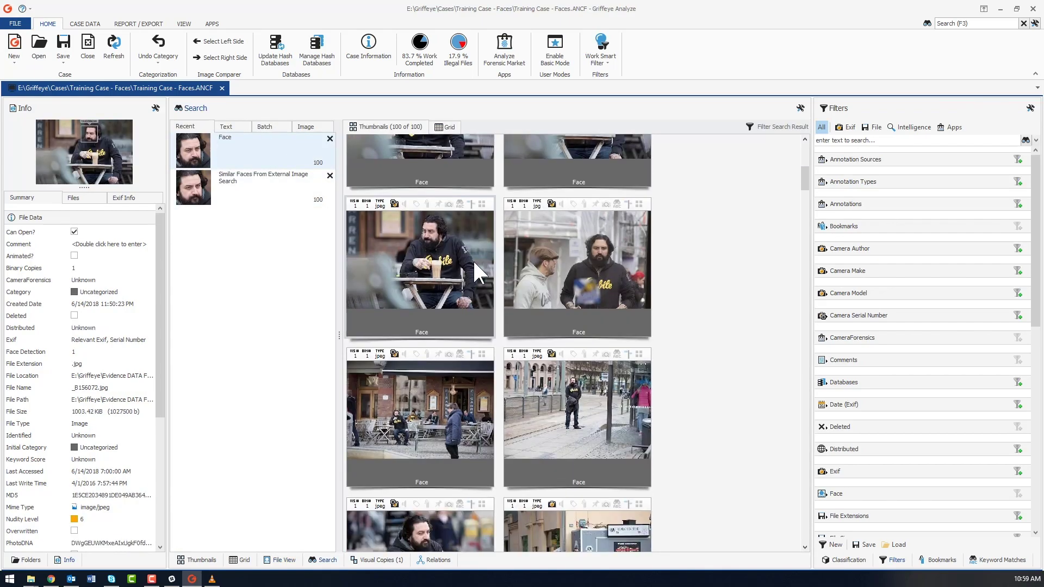
scroll(474, 263, down, 3)
scroll(474, 264, down, 2)
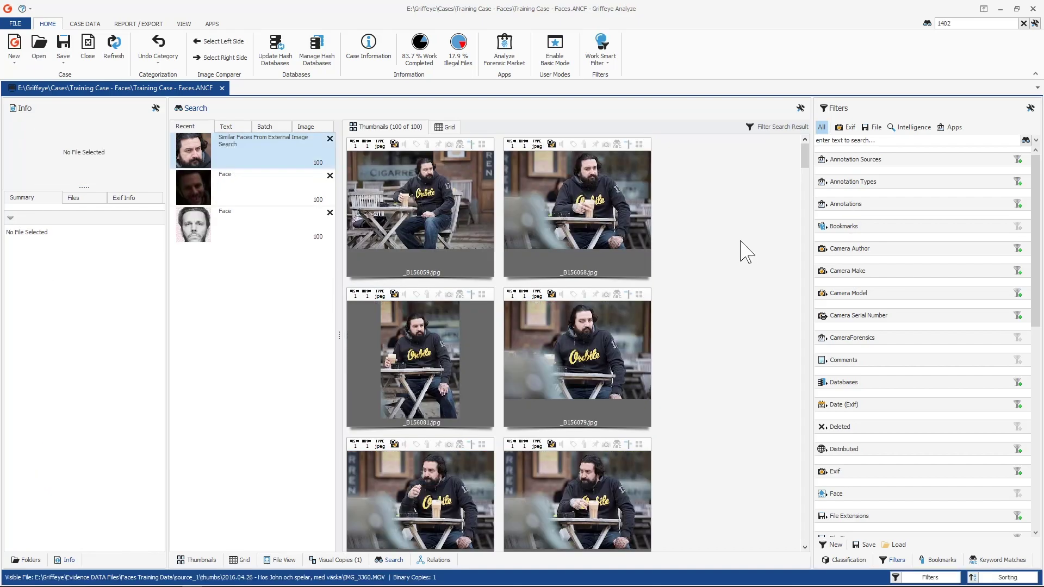
scroll(744, 250, down, 3)
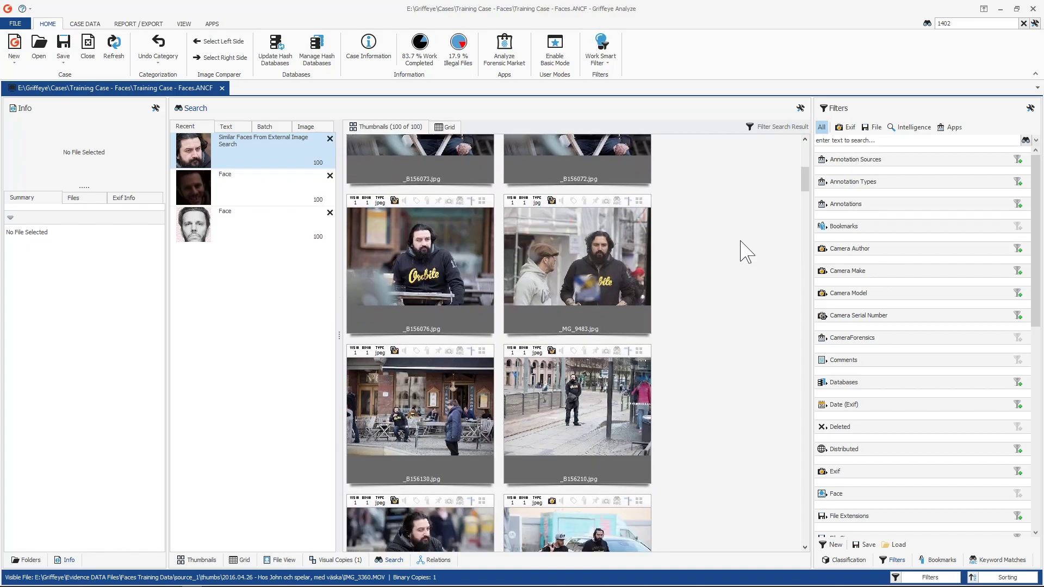
scroll(746, 251, down, 1)
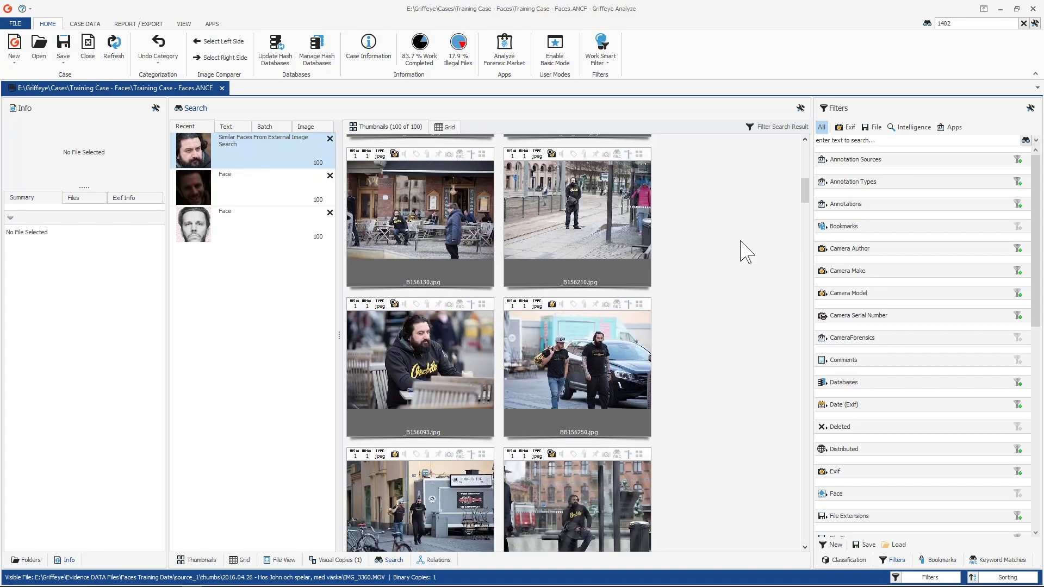
scroll(745, 251, down, 1)
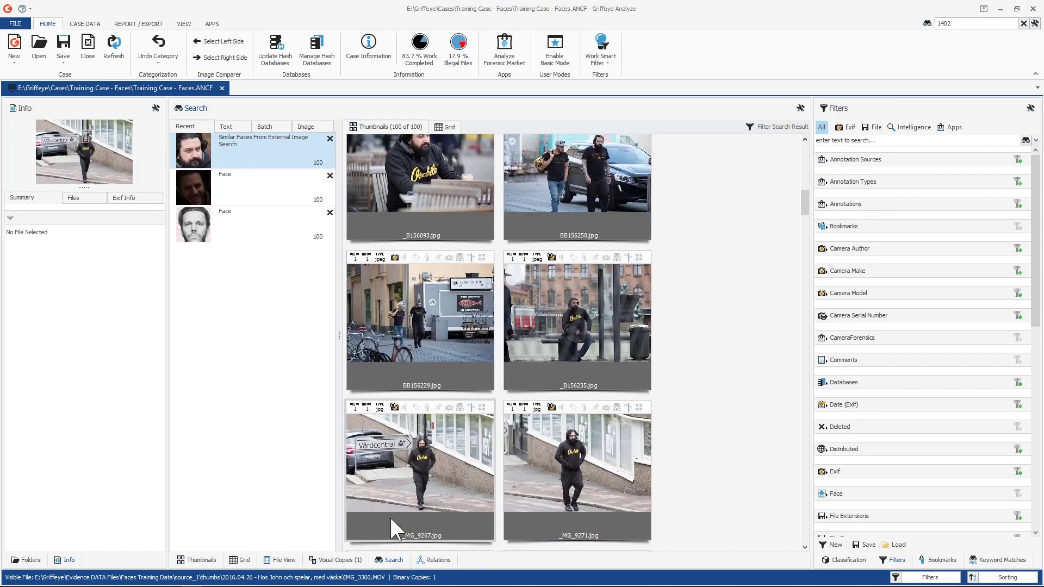
click(406, 491)
Open Analyze Relations for _MG_9267.jpg and add its 80 Face-linked files to the diagram.
right_click(412, 475)
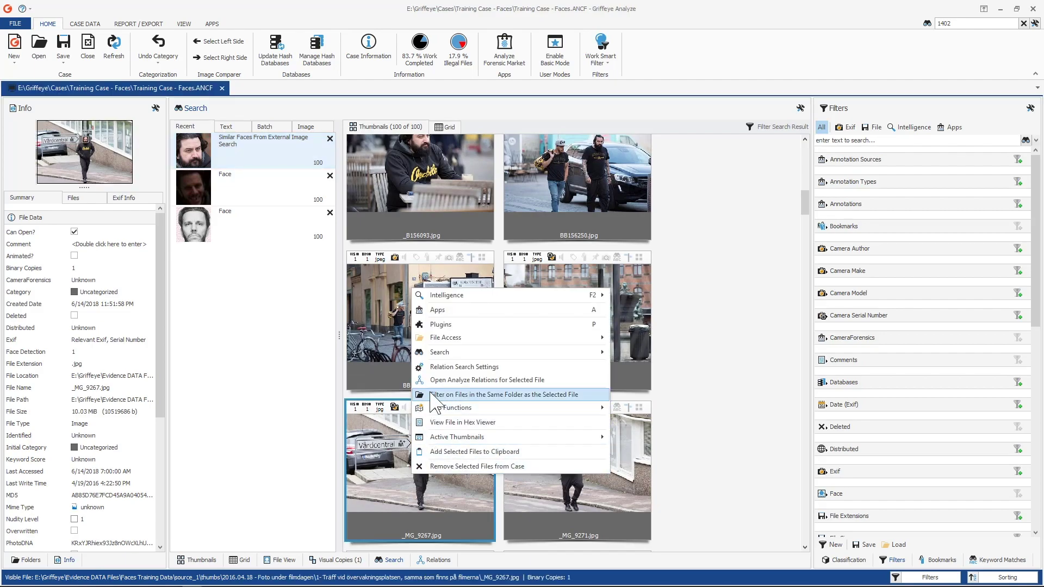
click(438, 380)
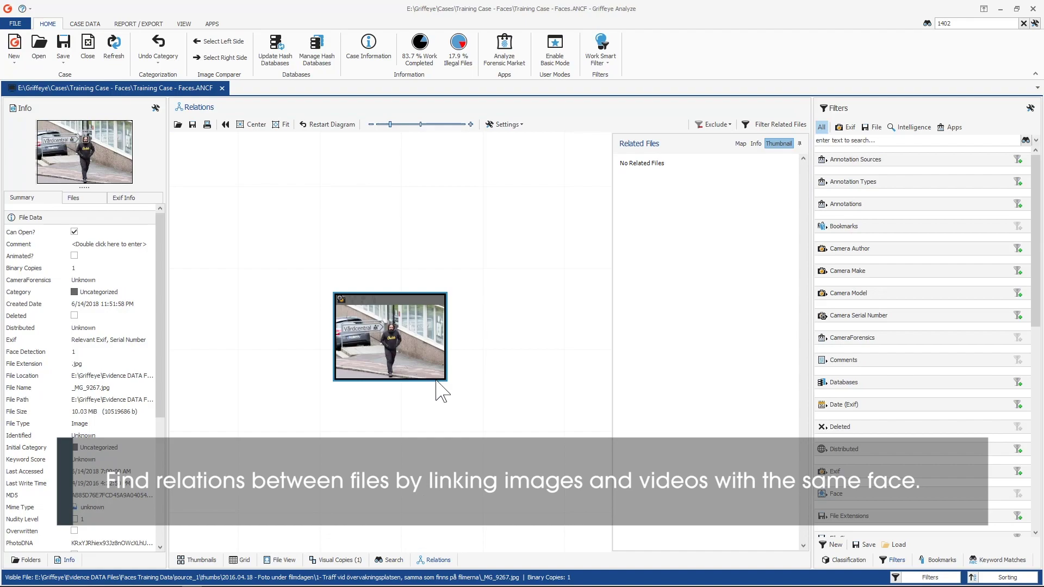
click(334, 293)
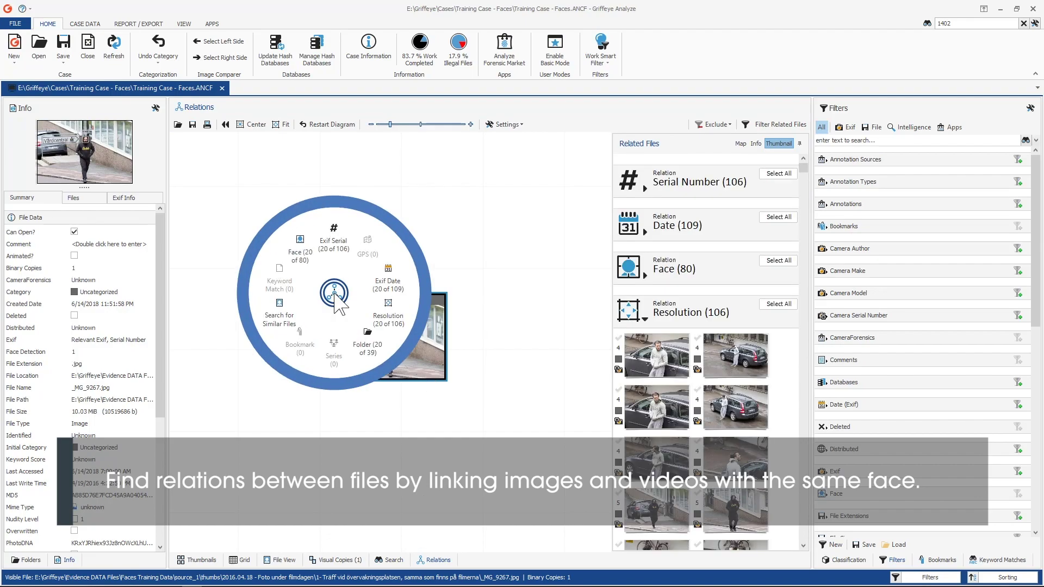
click(299, 242)
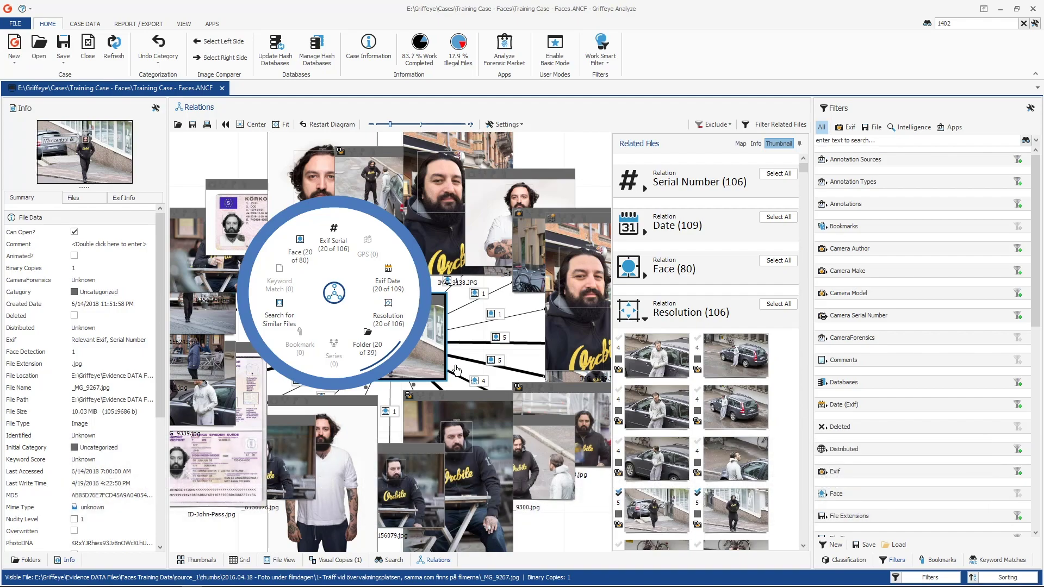
click(455, 314)
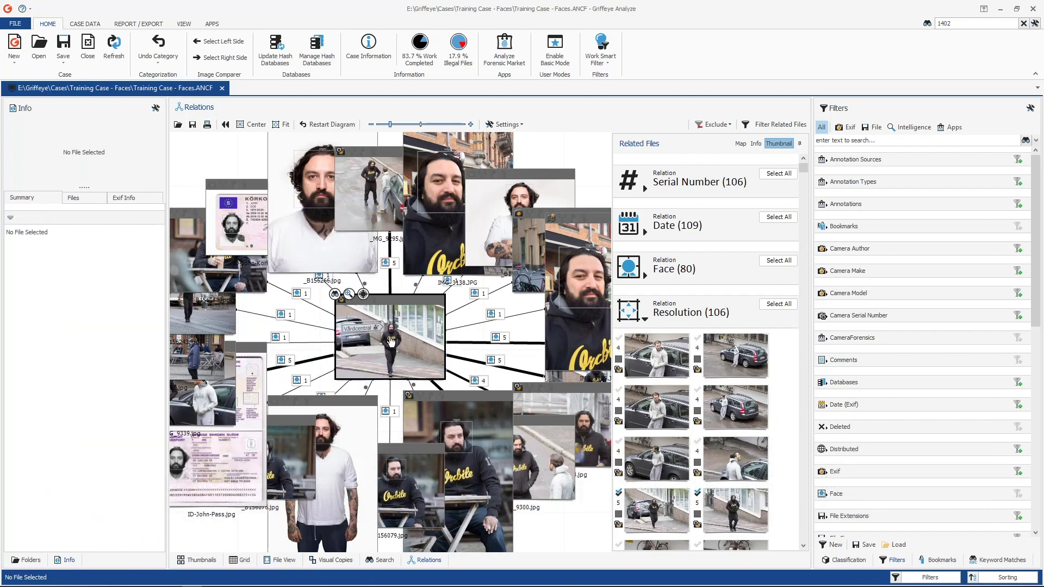
click(363, 297)
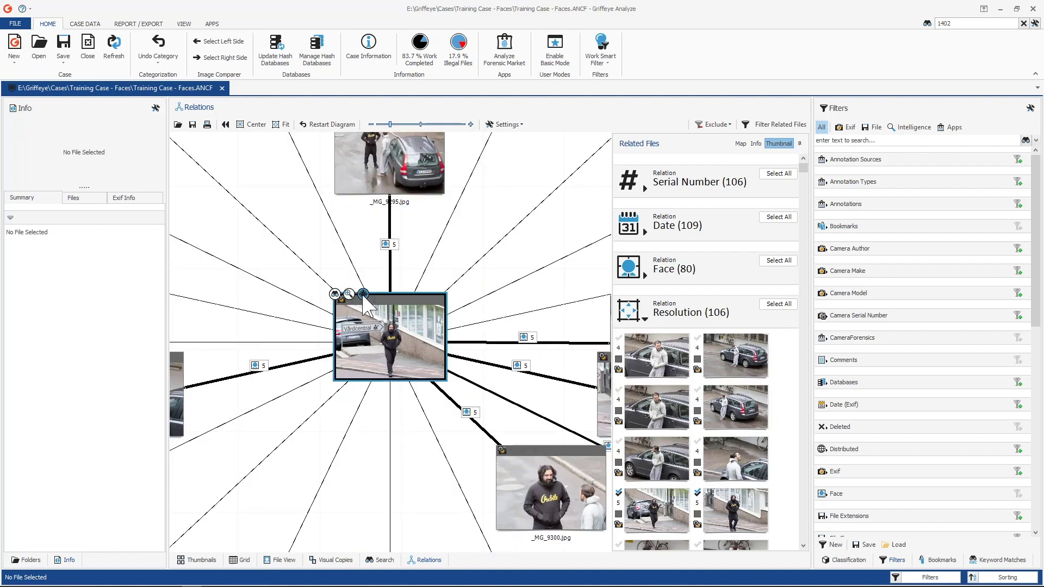